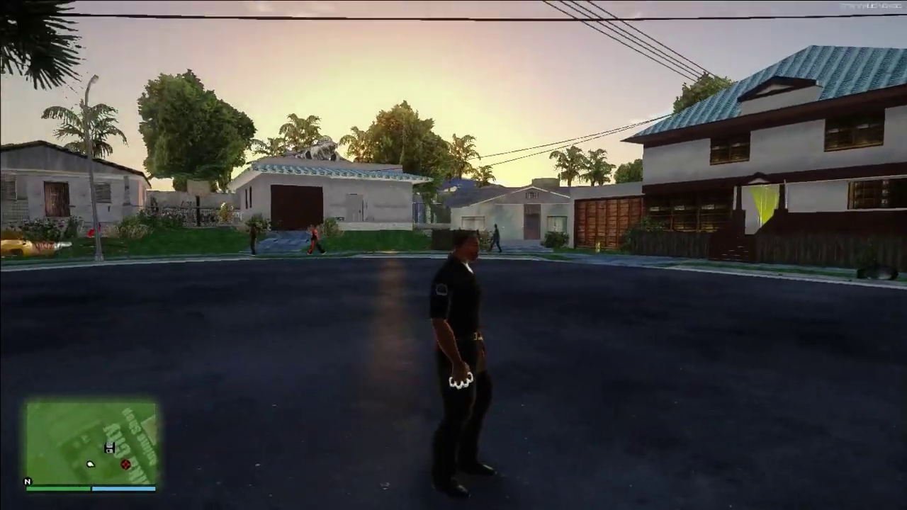
# - Spawn a fighter jet with the jumpjet cheat, board it and take off from the cul-de-sac
pyautogui.press('w')
pyautogui.press('a')
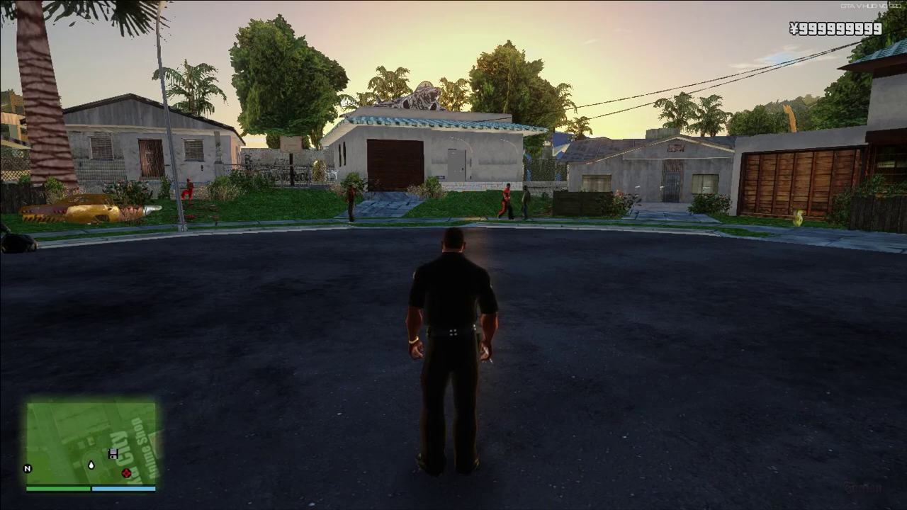
pyautogui.write('jumpjetw')
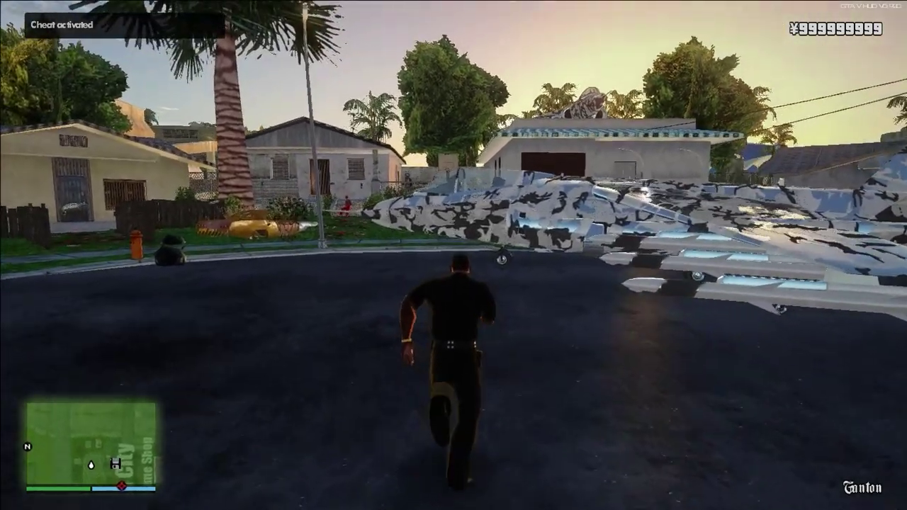
pyautogui.write('f')
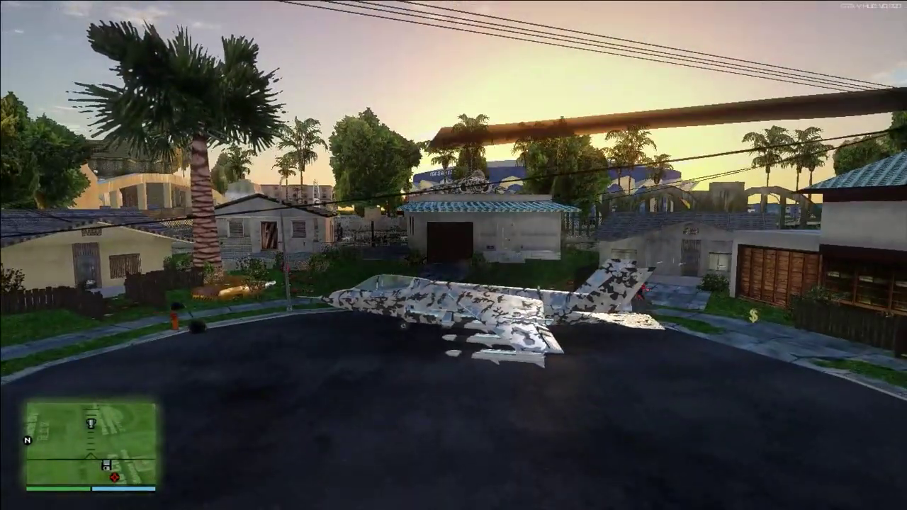
pyautogui.write('w')
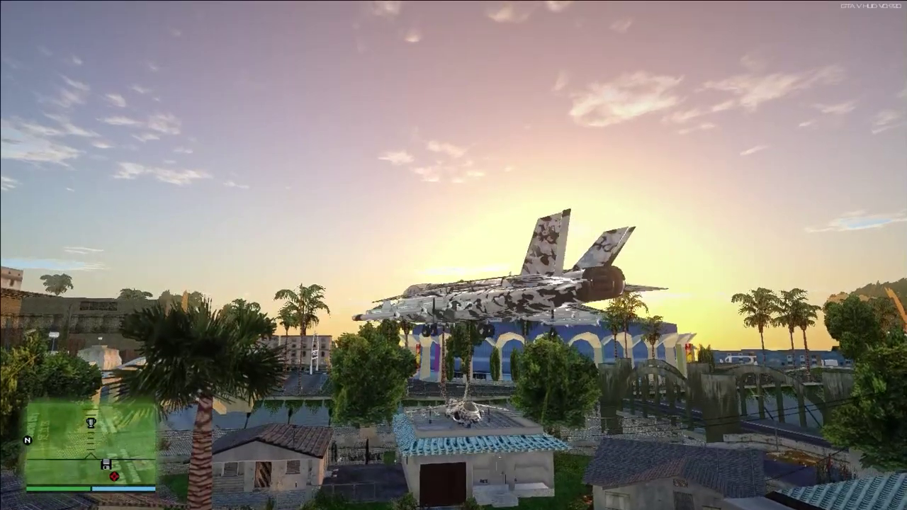
pyautogui.press('e')
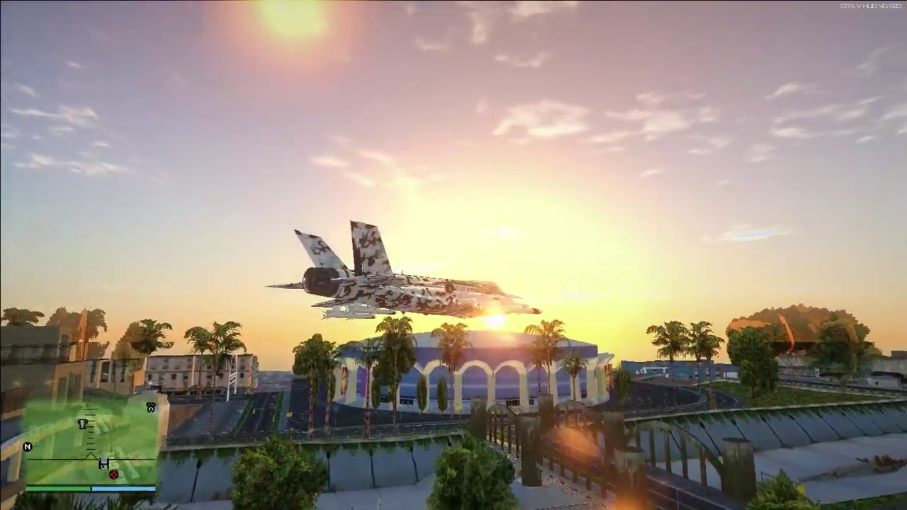
pyautogui.press('ctrl')
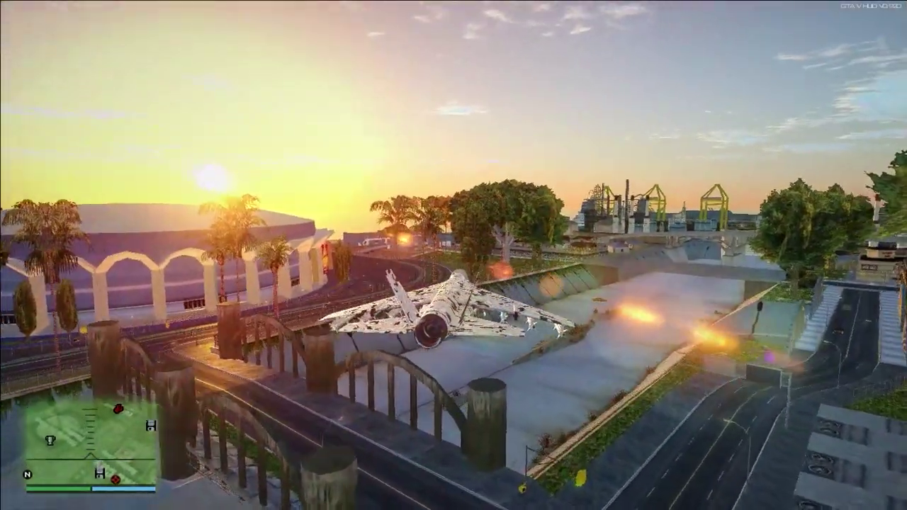
pyautogui.press('Down')
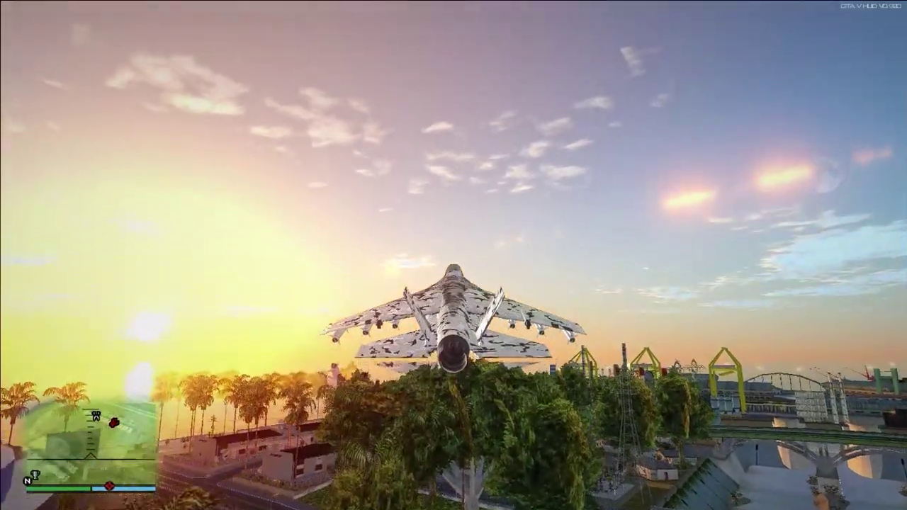
pyautogui.press('Down')
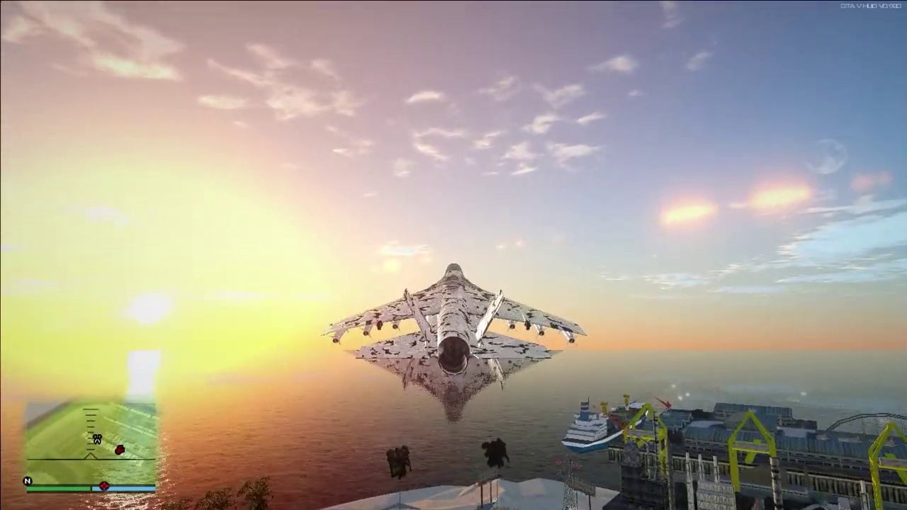
pyautogui.press('Right')
pyautogui.press('Right')
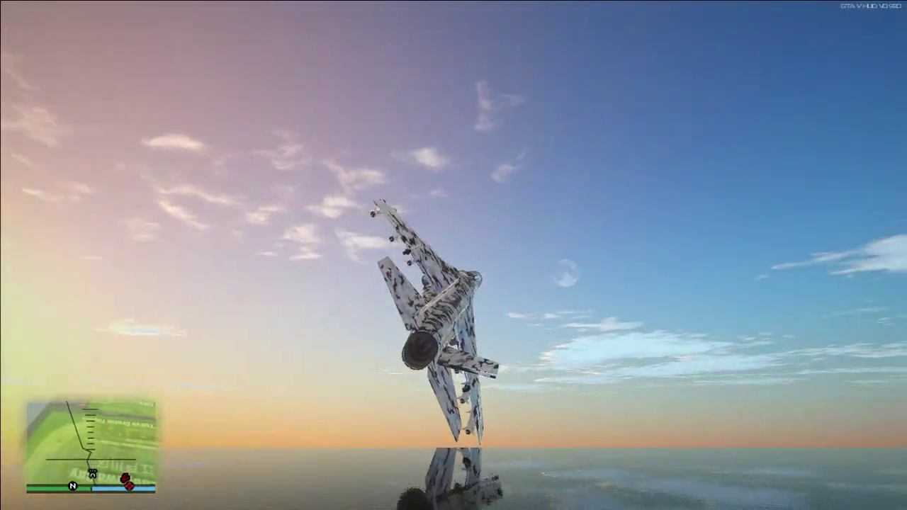
pyautogui.press('Down')
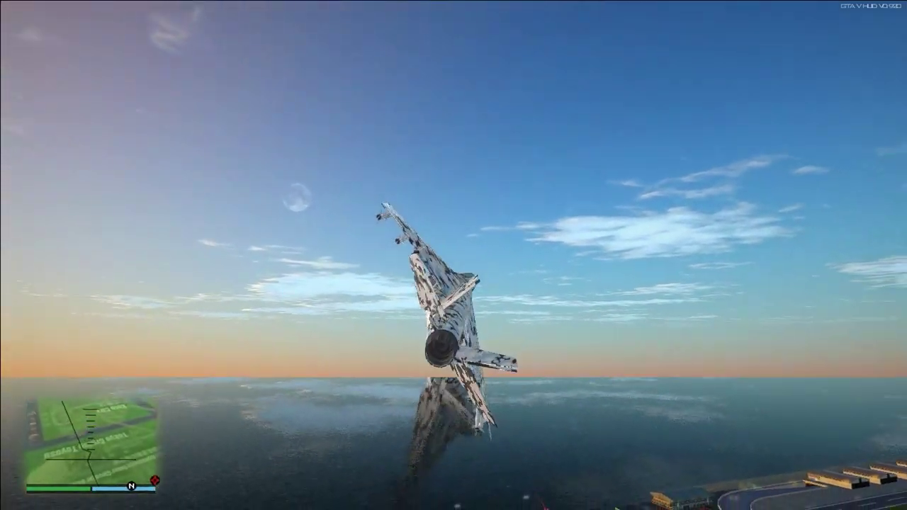
pyautogui.press('Down')
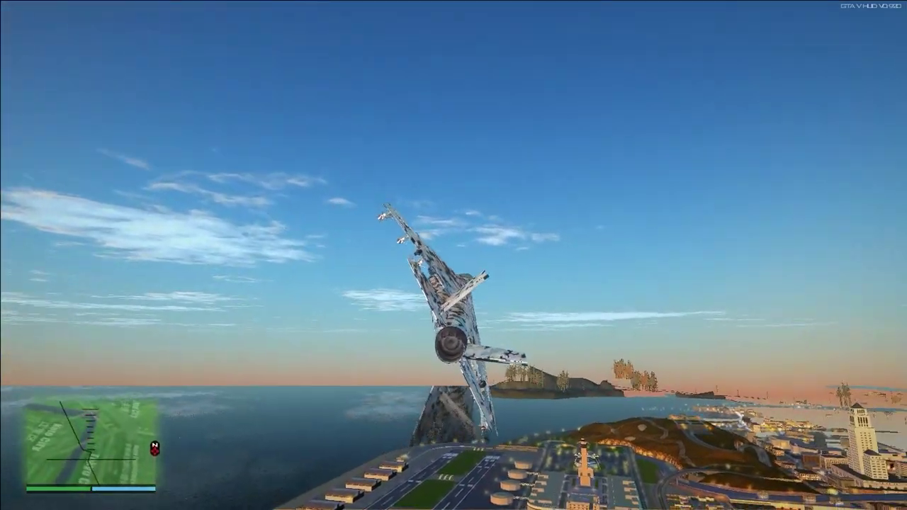
pyautogui.press('Left')
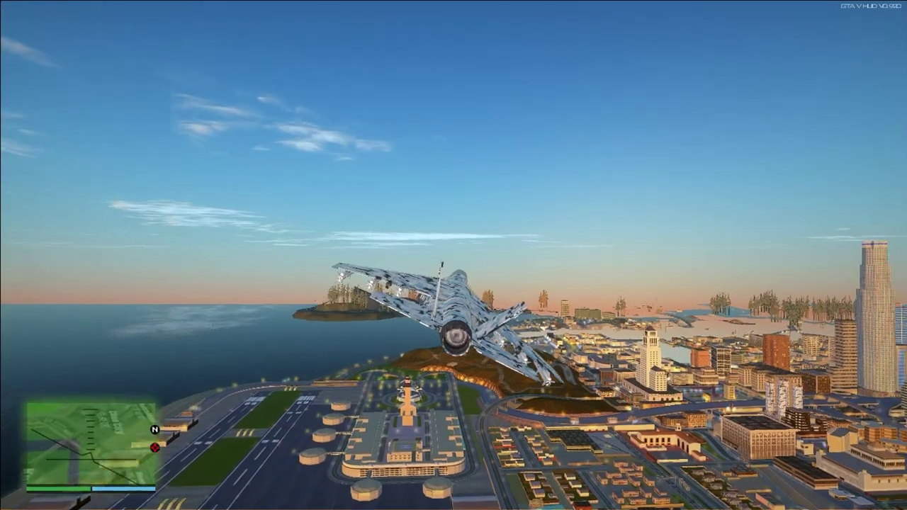
pyautogui.press('Right')
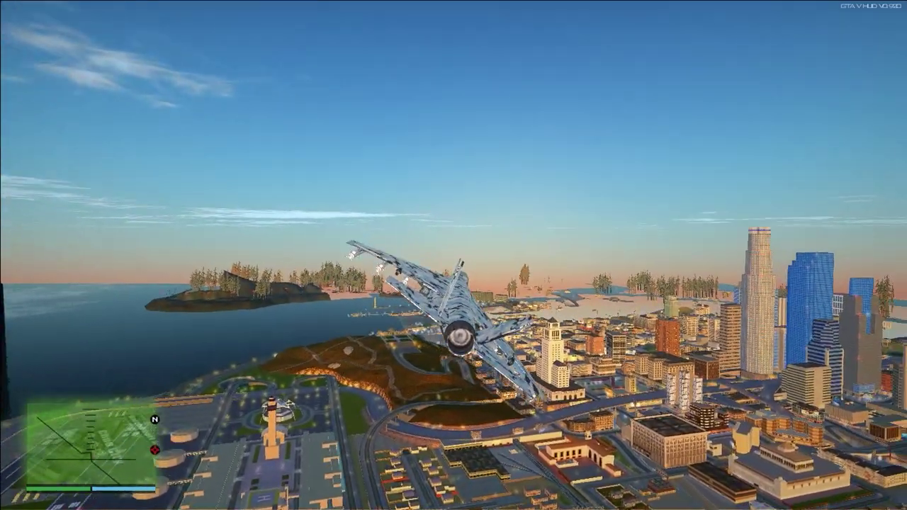
pyautogui.press('Left')
pyautogui.press('Right')
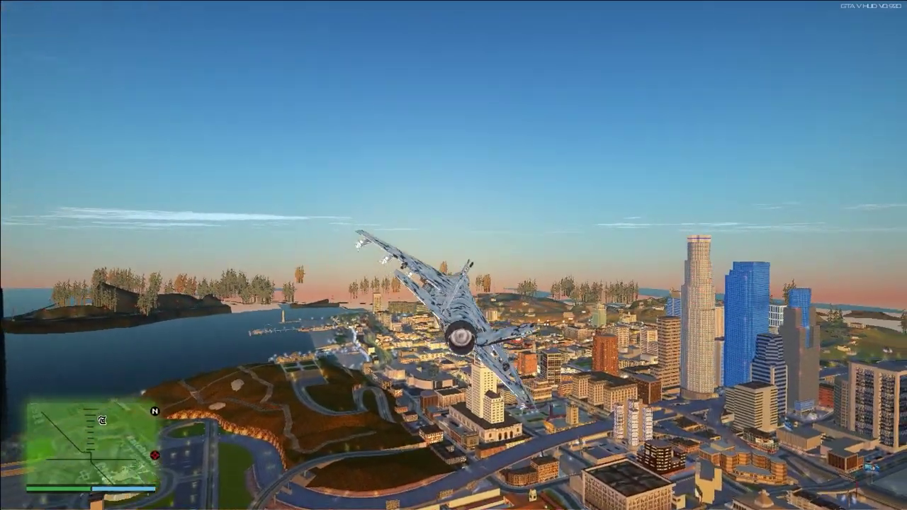
pyautogui.press('Left')
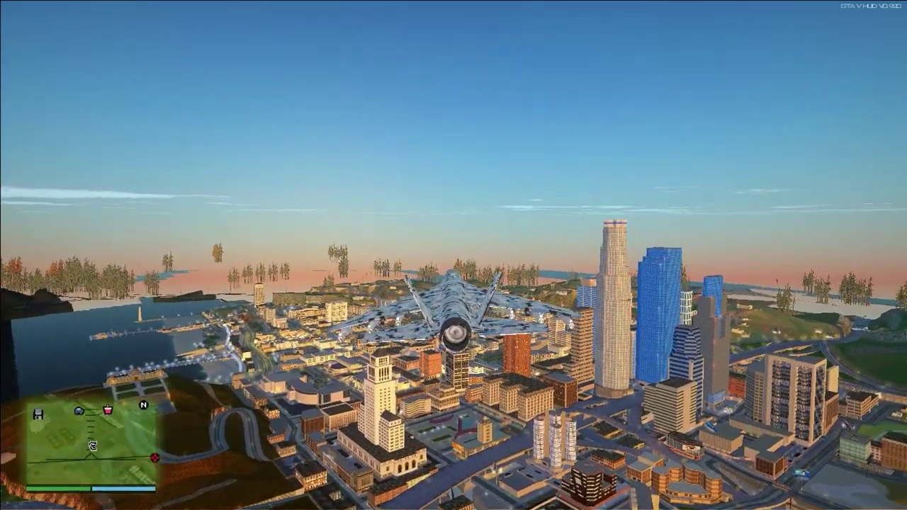
# - Set the game time to Night (23:00) in the RZL-Trainer and close the trainer
pyautogui.press('F7')
pyautogui.press('Up')
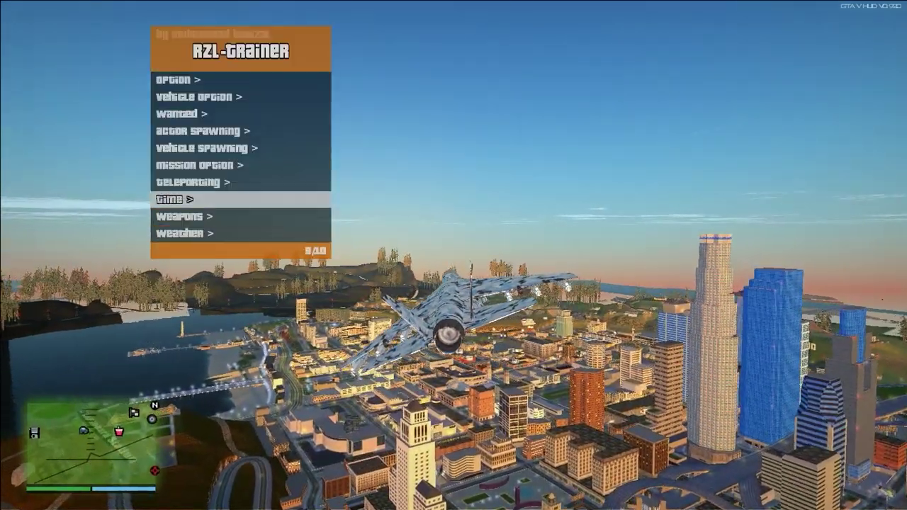
pyautogui.press('Return')
pyautogui.press('Down')
pyautogui.press('Down')
pyautogui.press('Return')
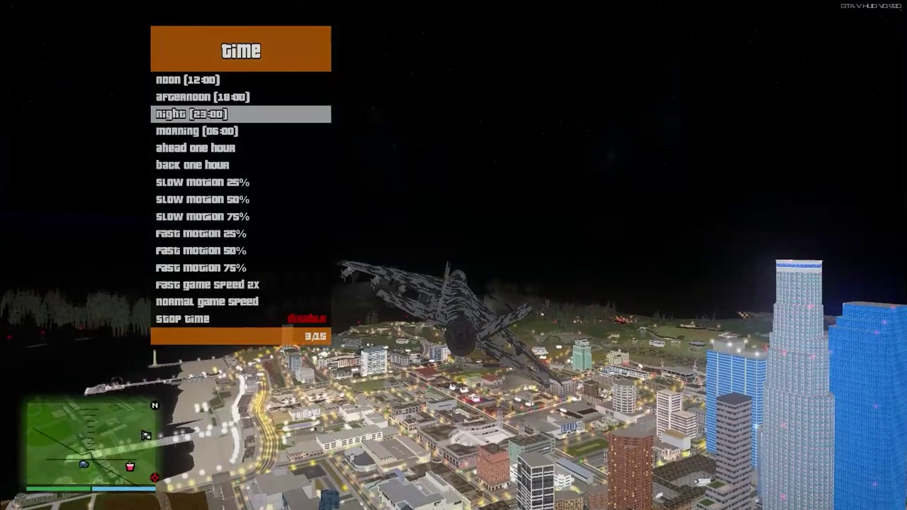
pyautogui.press('F7')
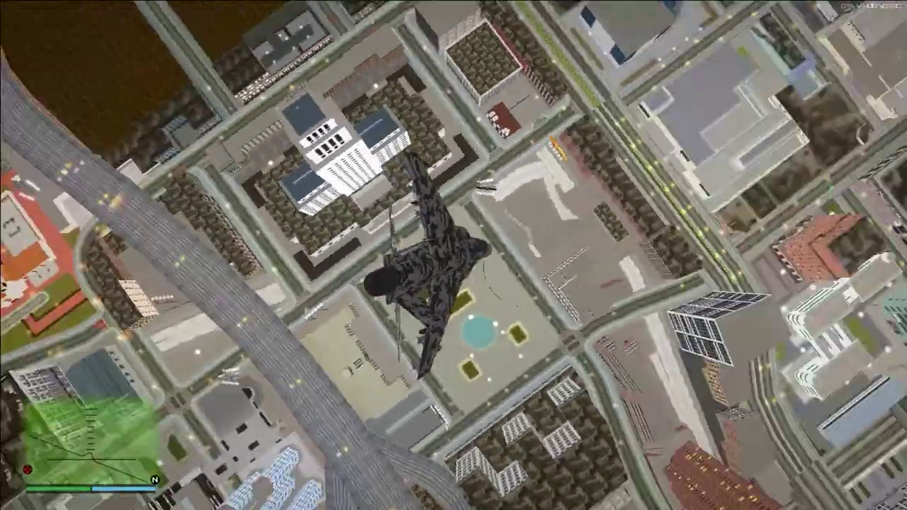
pyautogui.hotkey('shift', 'Return')
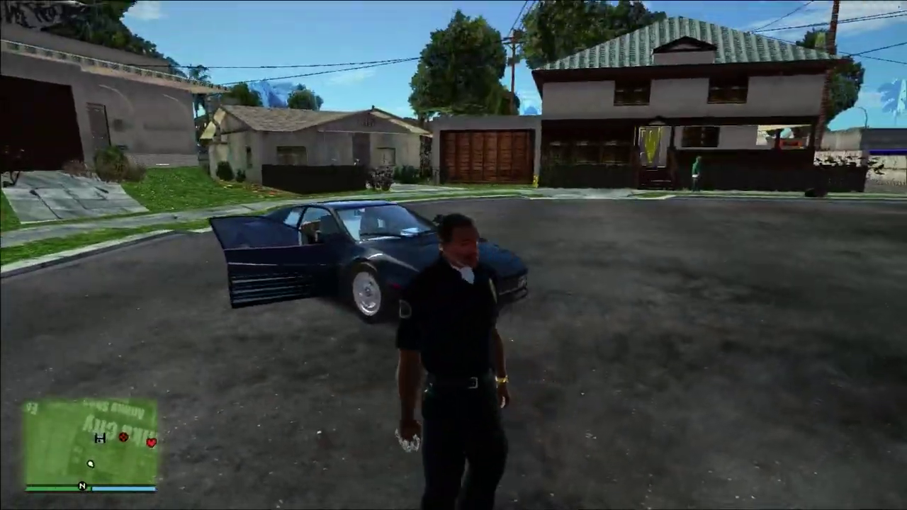
pyautogui.press('w')
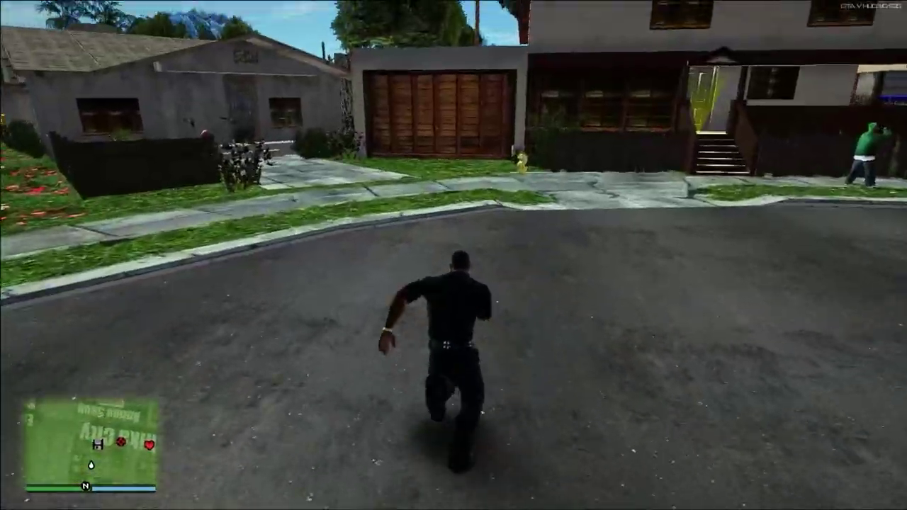
pyautogui.press('w')
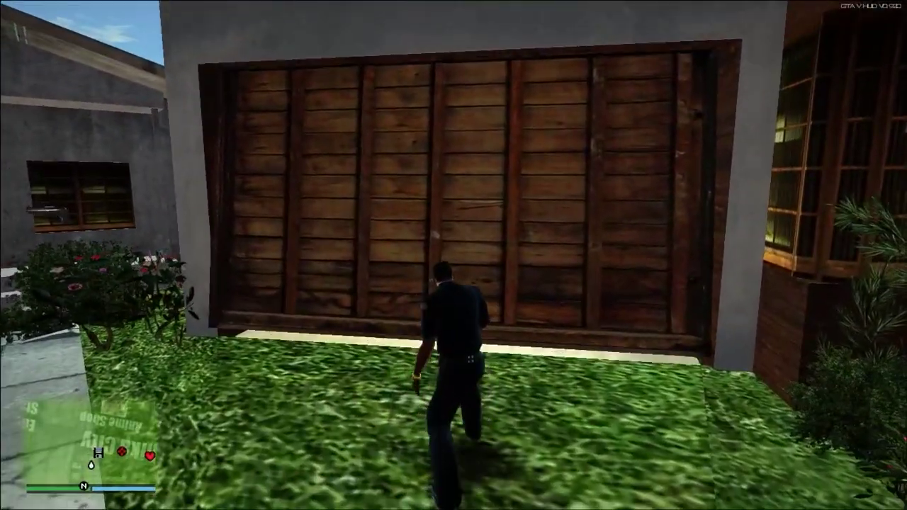
pyautogui.press('w')
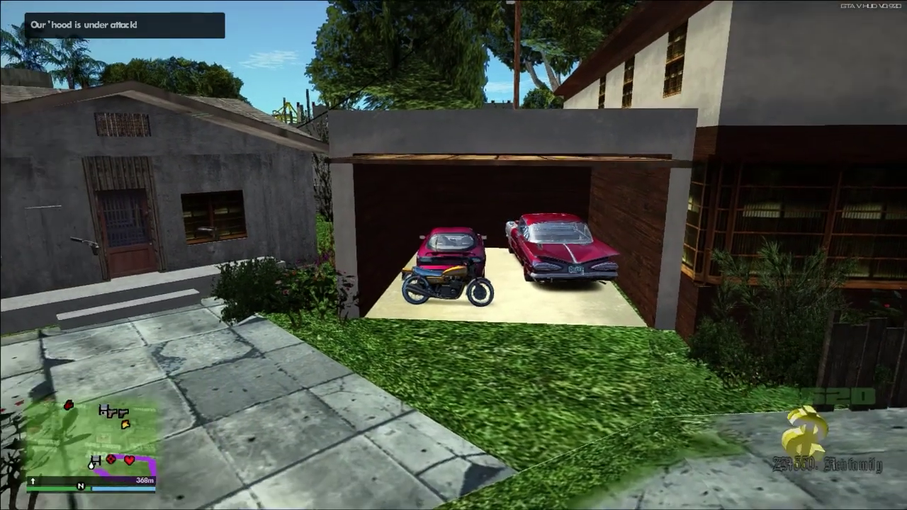
pyautogui.press('s')
pyautogui.press('s')
pyautogui.press('d')
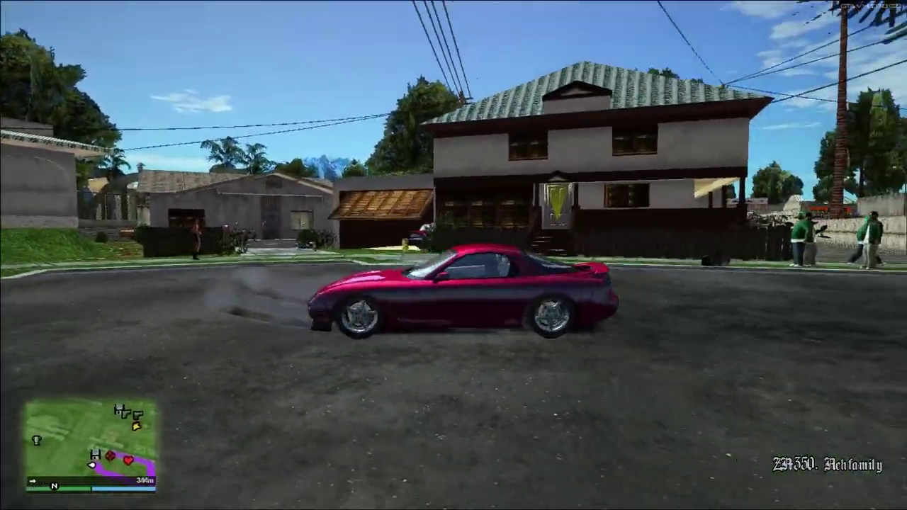
pyautogui.press('a')
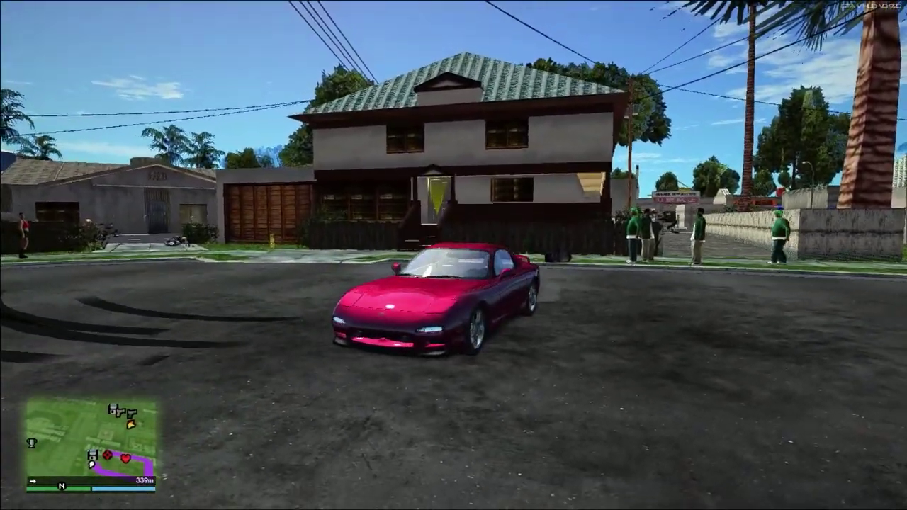
# - Look through the RZL-Trainer's vehicle options as far as Repair and return to its main list
pyautogui.press('F4')
pyautogui.press('Up')
pyautogui.press('Down')
pyautogui.press('Down')
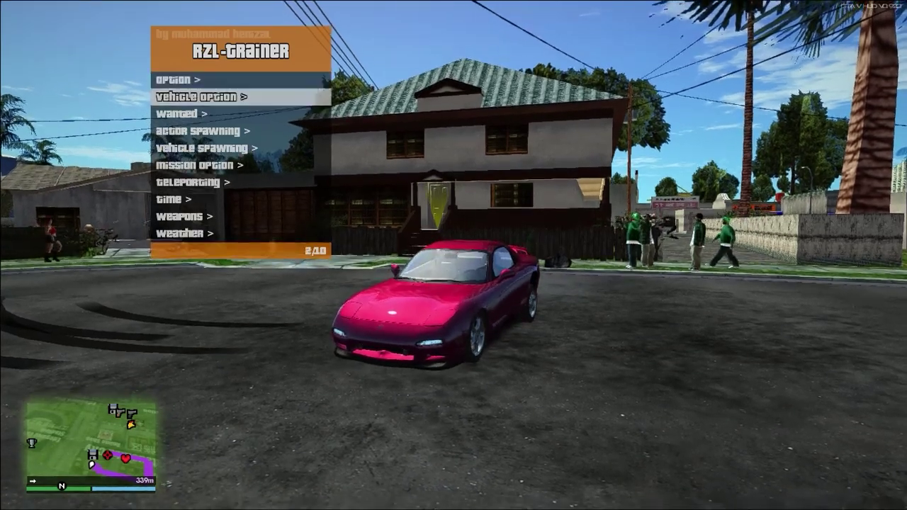
pyautogui.press('Return')
pyautogui.press('Down')
pyautogui.press('Down')
pyautogui.press('Down')
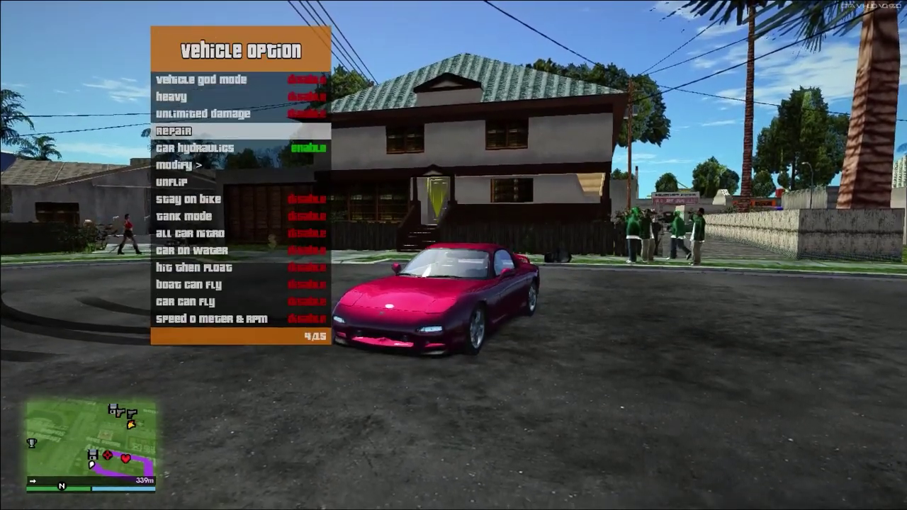
pyautogui.press('BackSpace')
pyautogui.press('Up')
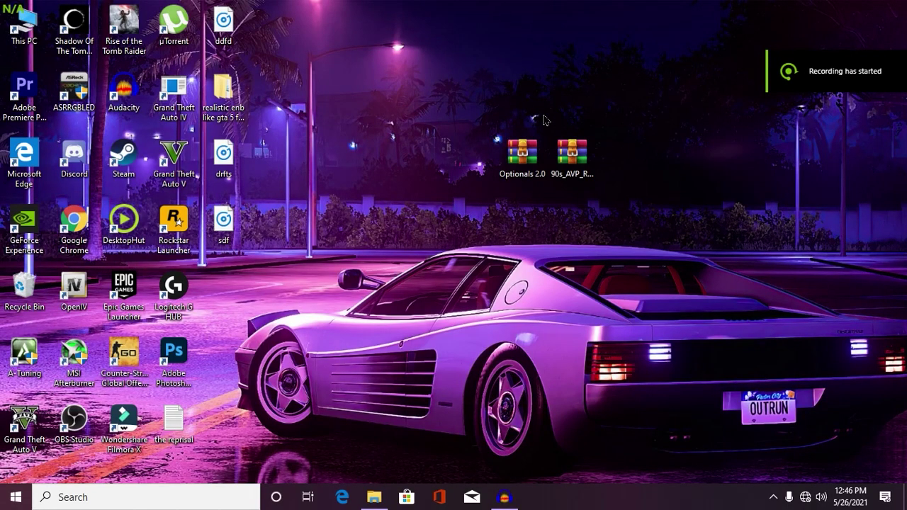
pyautogui.moveTo(502, 106); pyautogui.dragTo(590, 198)
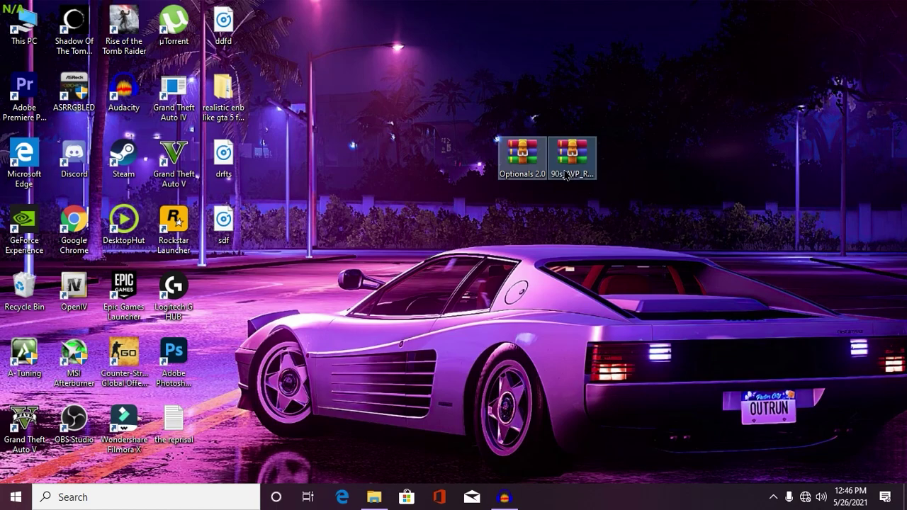
pyautogui.click(552, 200)
pyautogui.click(509, 153)
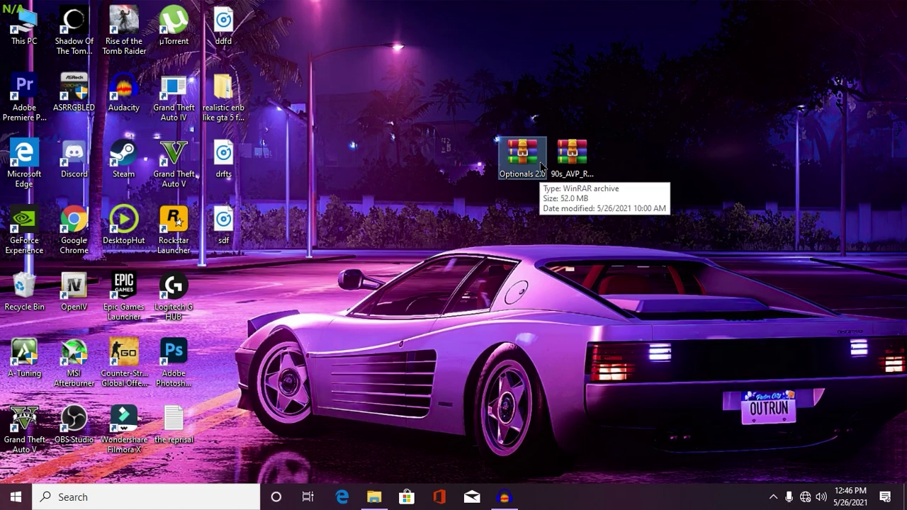
pyautogui.click(571, 162)
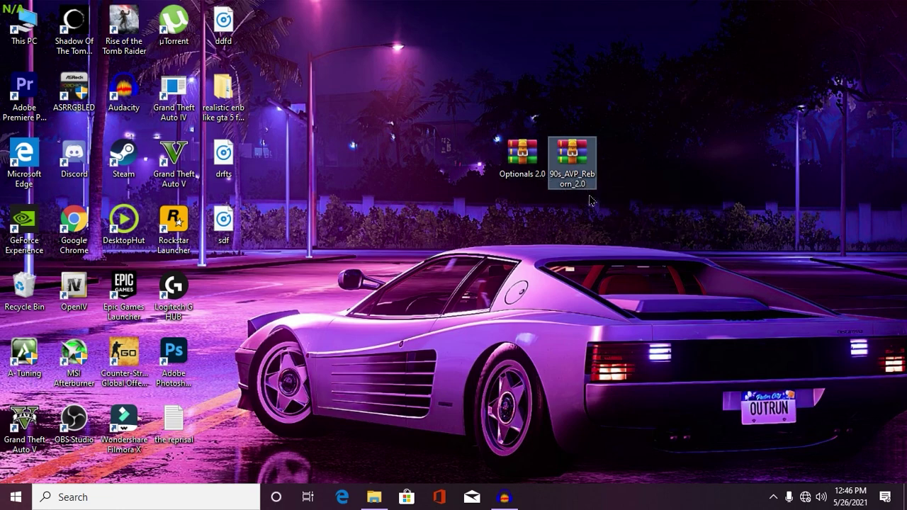
# - Extract the Optionals 2.0 archive into its own Optionals 2.0 folder on the desktop
pyautogui.click(524, 168)
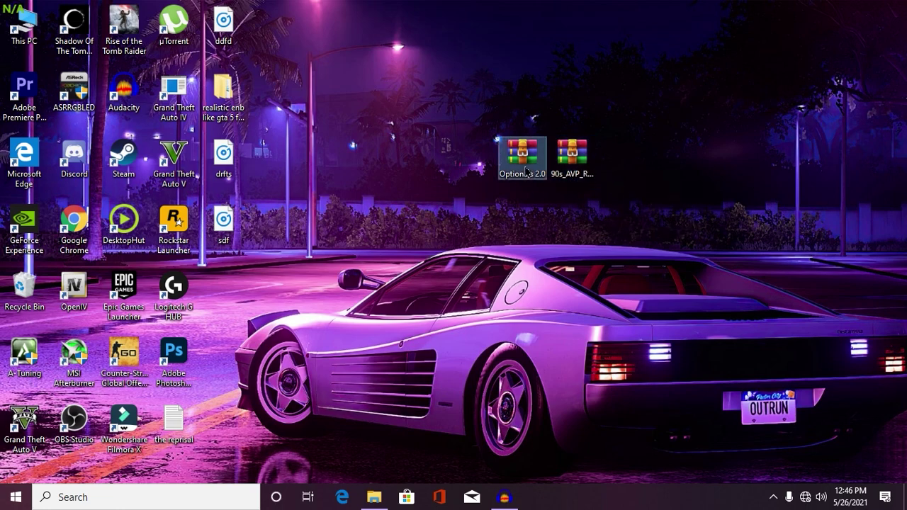
pyautogui.rightClick(525, 165)
pyautogui.press('Escape')
pyautogui.rightClick(533, 155)
pyautogui.click(553, 185)
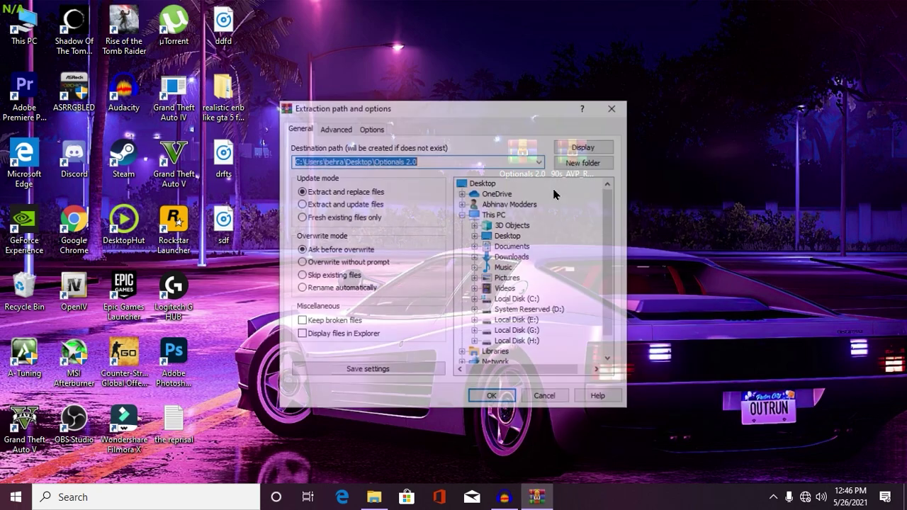
pyautogui.press('Return')
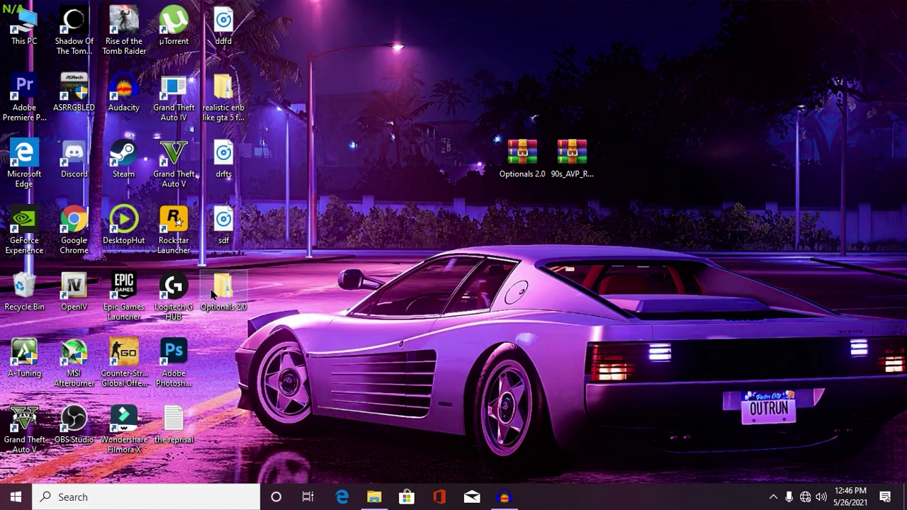
# - Open the extracted Optionals 2.0 folder and snap its window to the right half of the screen
pyautogui.doubleClick(223, 291)
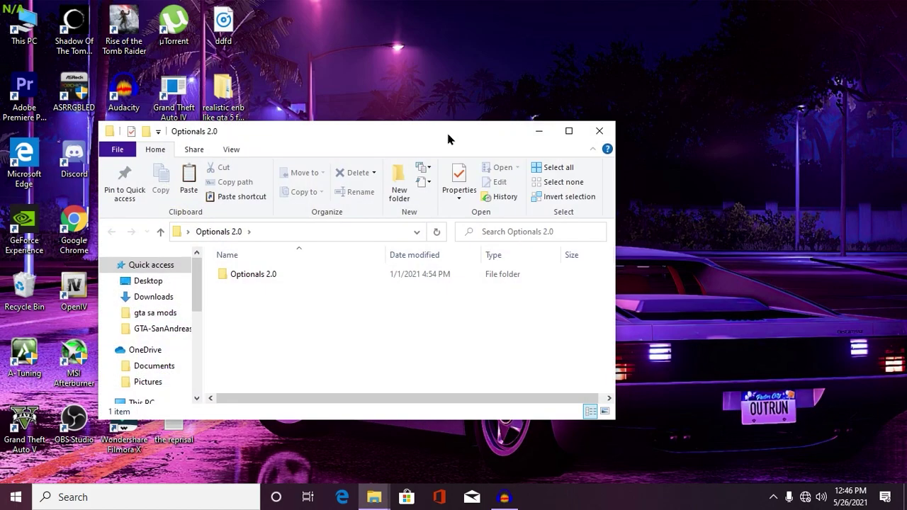
pyautogui.moveTo(449, 137); pyautogui.dragTo(906, 142)
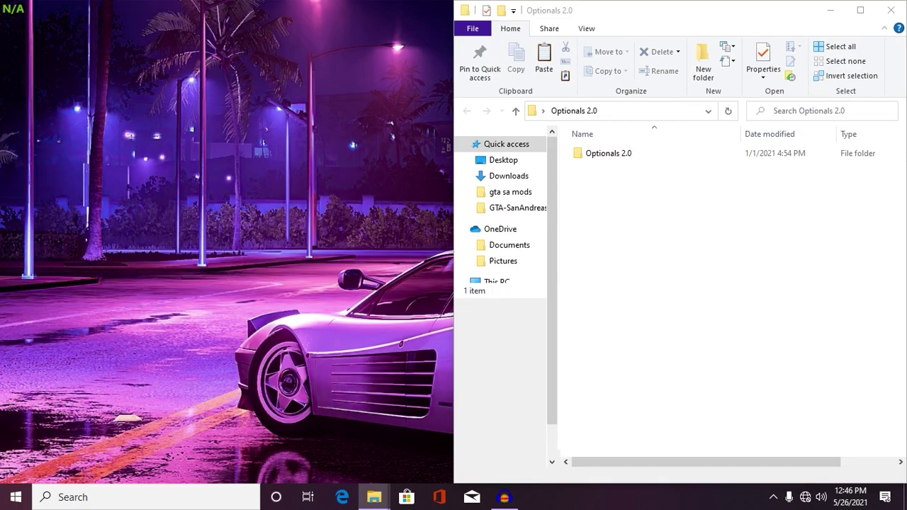
# - Place the GTA-SanAndreas folder beside the Optionals 2.0 window and open its nested Cleo, Asi loader, Modloader+More folder
pyautogui.click(243, 345)
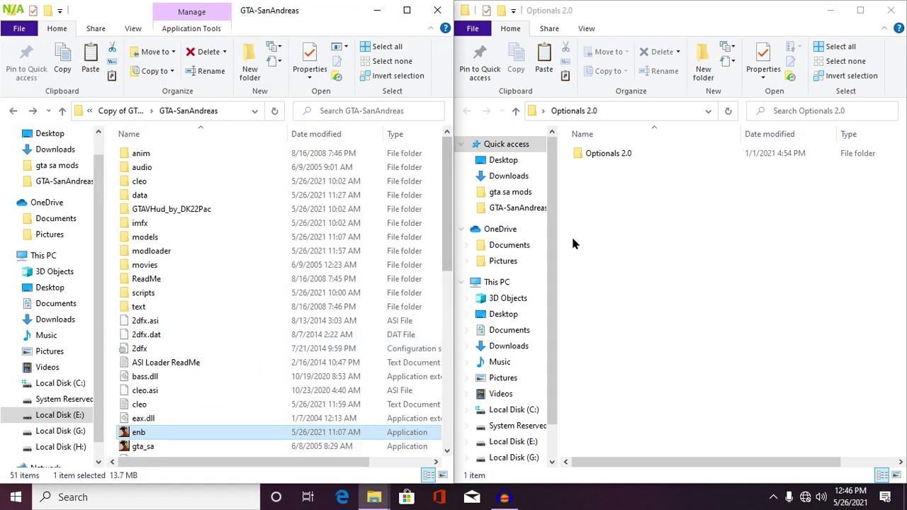
pyautogui.doubleClick(657, 152)
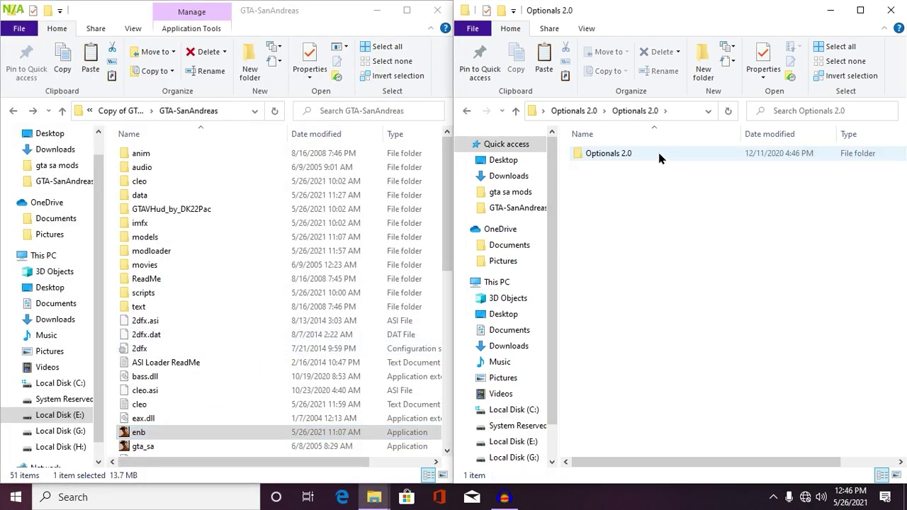
pyautogui.doubleClick(658, 155)
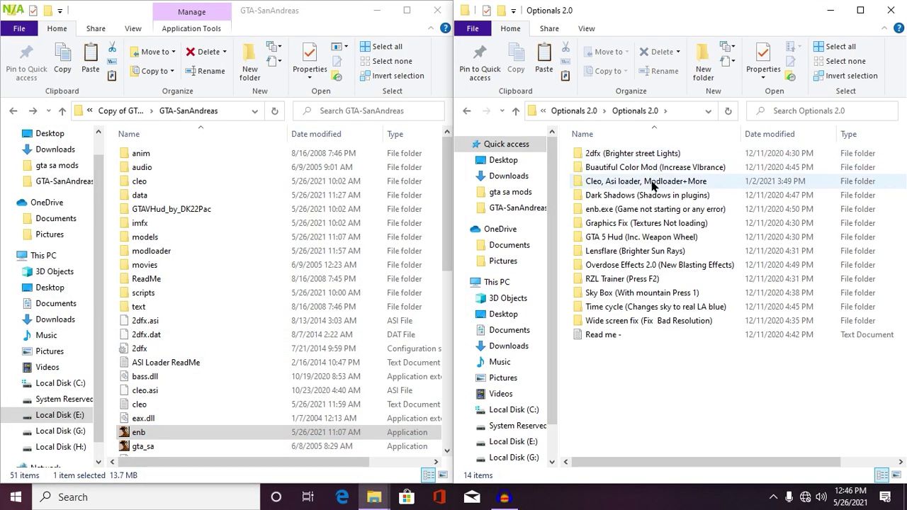
pyautogui.doubleClick(661, 186)
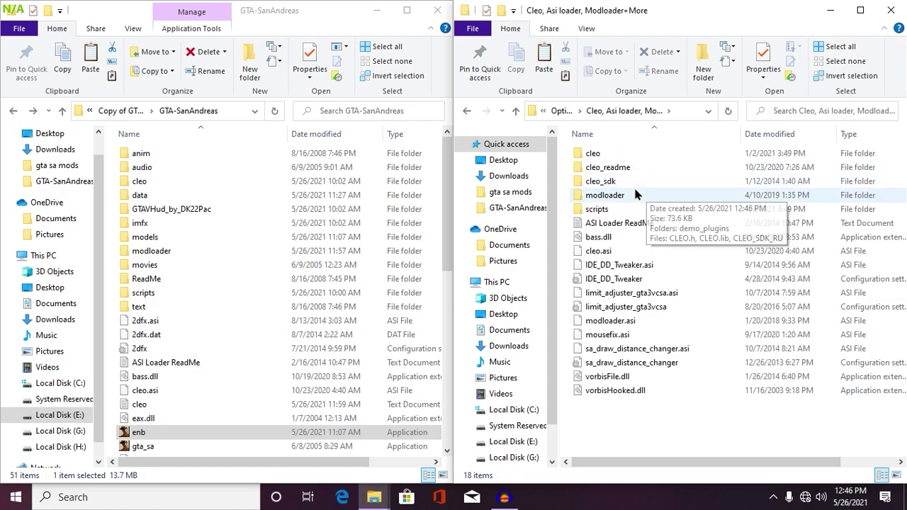
# - Copy cleo, modloader, bass.dll, cleo.asi, modloader.asi, vorbisFile.dll and vorbisHooked.dll into GTA-SanAndreas, replacing existing files, and return to the Optionals 2.0 list
pyautogui.moveTo(635, 193)
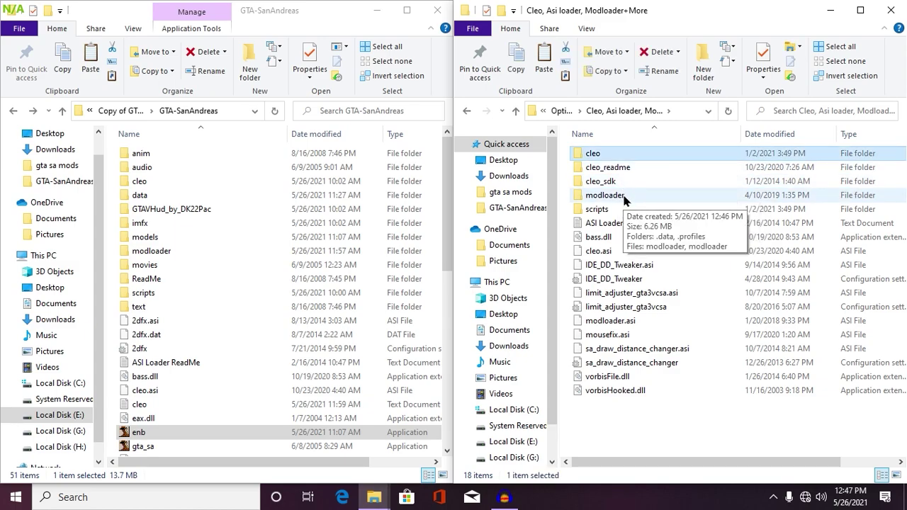
pyautogui.keyDown('ctrl'); pyautogui.click(623, 195); pyautogui.keyUp('ctrl')
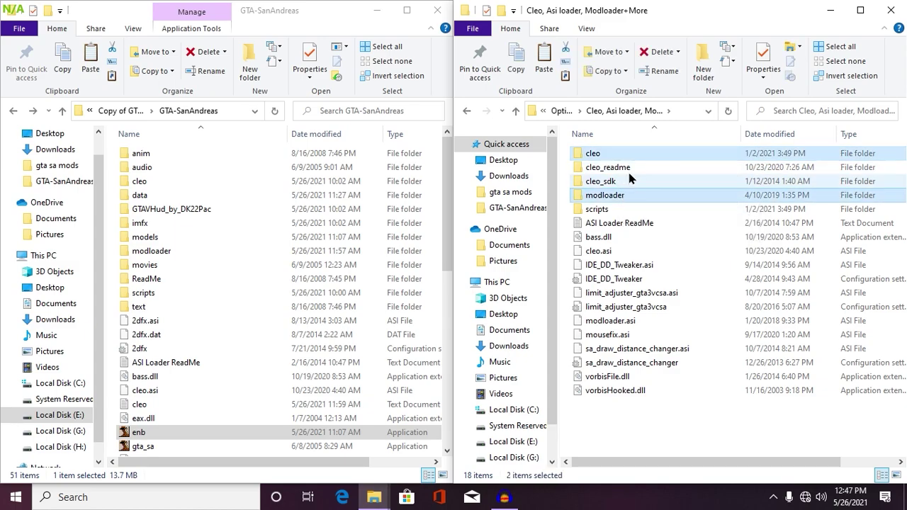
pyautogui.keyDown('ctrl'); pyautogui.click(619, 241); pyautogui.keyUp('ctrl')
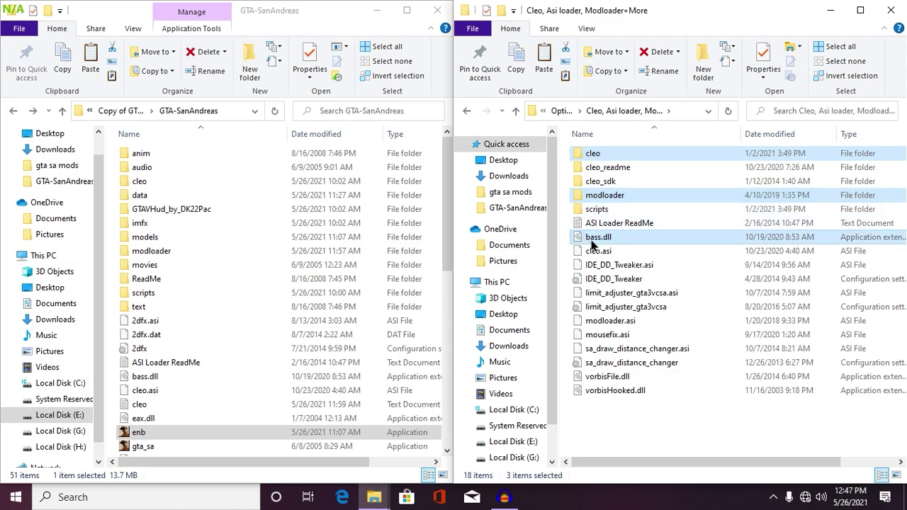
pyautogui.keyDown('ctrl'); pyautogui.click(597, 255); pyautogui.keyUp('ctrl')
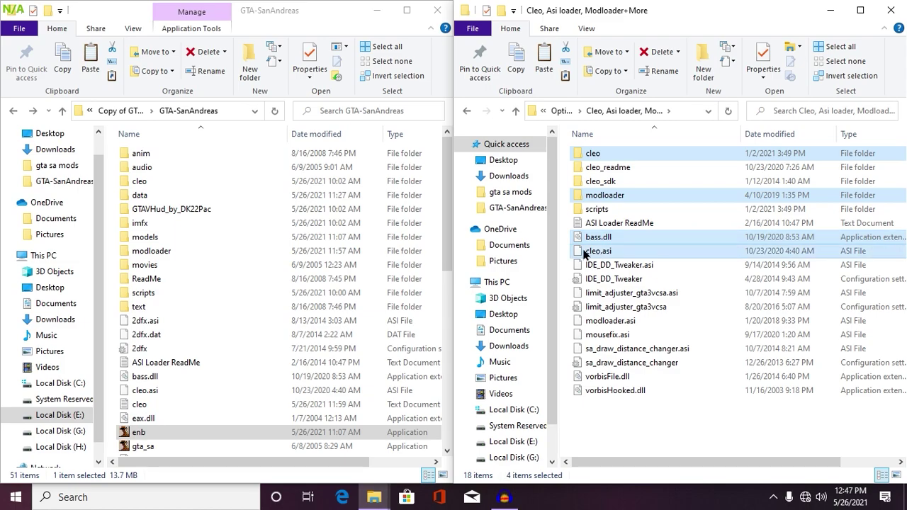
pyautogui.keyDown('ctrl'); pyautogui.click(602, 322); pyautogui.keyUp('ctrl')
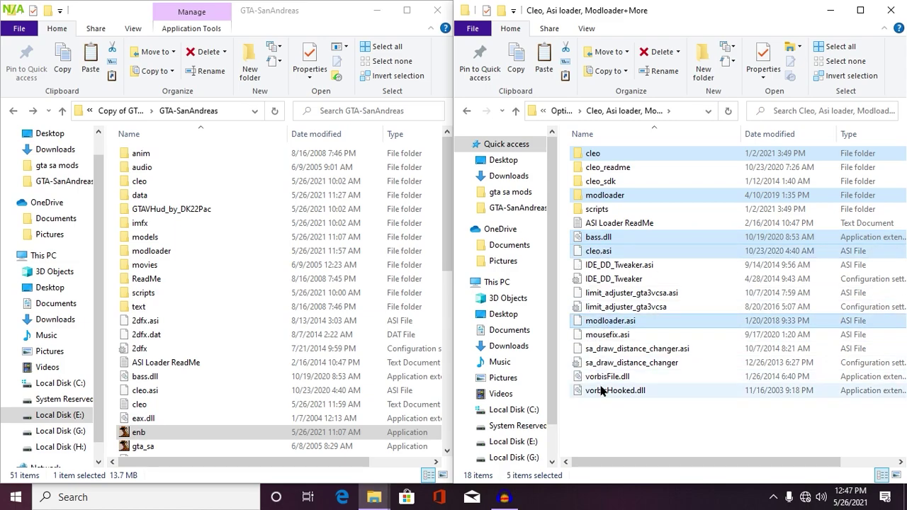
pyautogui.keyDown('ctrl'); pyautogui.click(605, 377); pyautogui.keyUp('ctrl')
pyautogui.keyDown('ctrl'); pyautogui.click(610, 392); pyautogui.keyUp('ctrl')
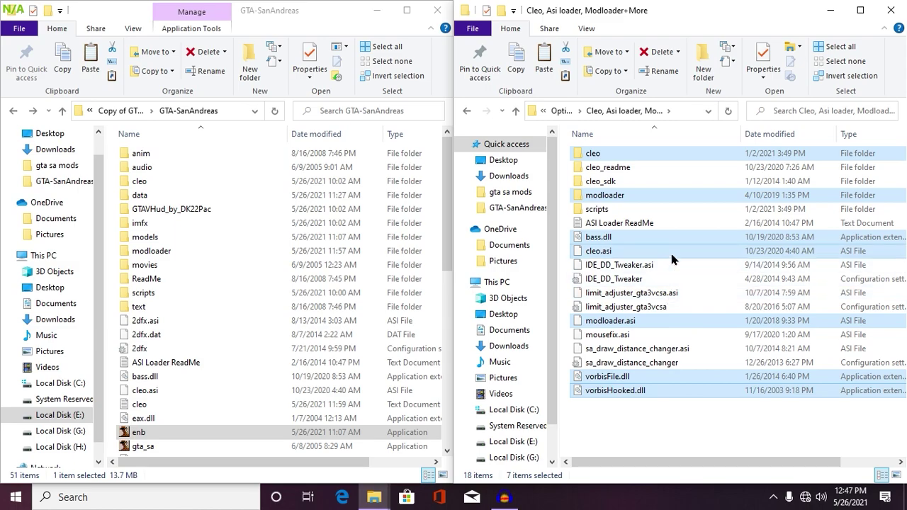
pyautogui.moveTo(672, 255); pyautogui.dragTo(356, 351)
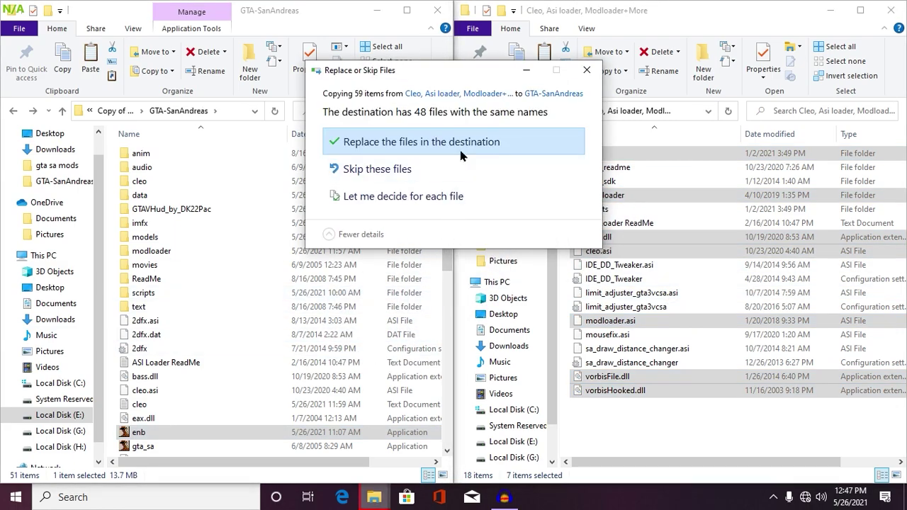
pyautogui.click(457, 145)
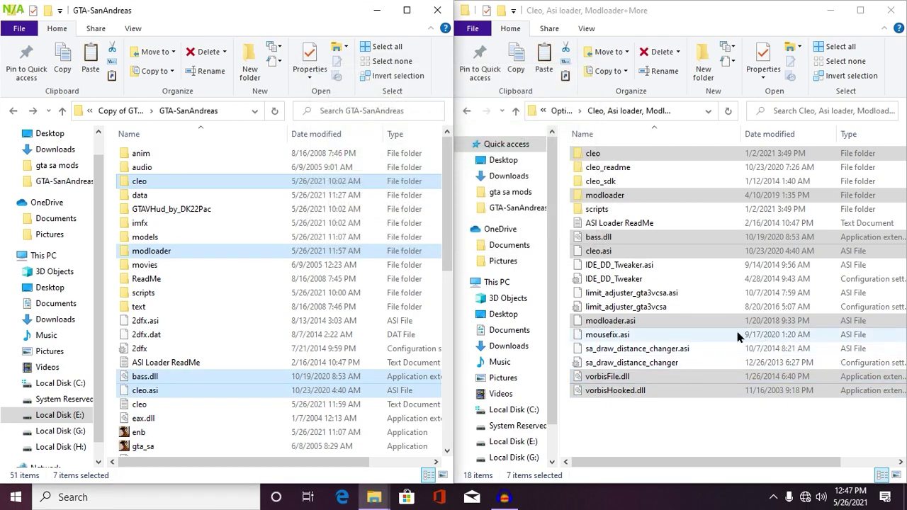
pyautogui.click(675, 440)
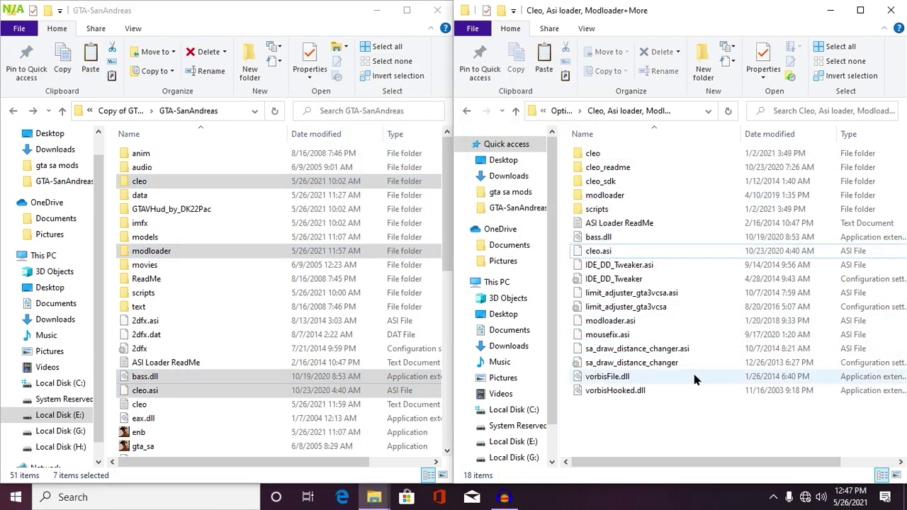
pyautogui.press('BackSpace')
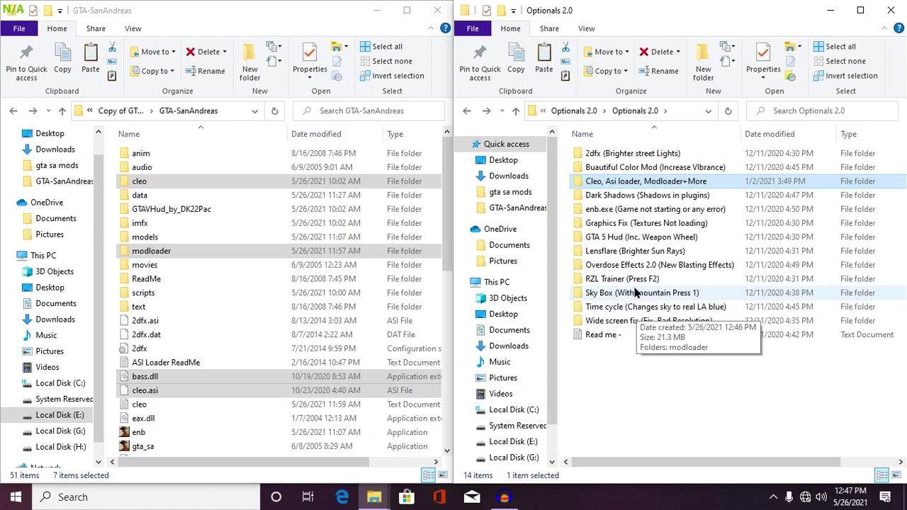
# - Copy all four files from RZL Trainer (Press F2) into the game's cleo folder, replacing existing ones, and return to the Optionals 2.0 list
pyautogui.doubleClick(631, 278)
pyautogui.moveTo(636, 272); pyautogui.dragTo(407, 186)
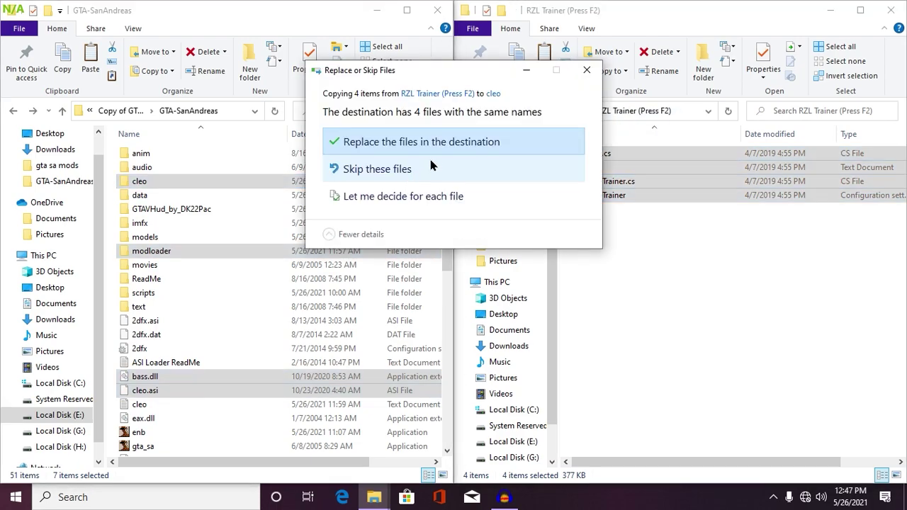
pyautogui.click(443, 144)
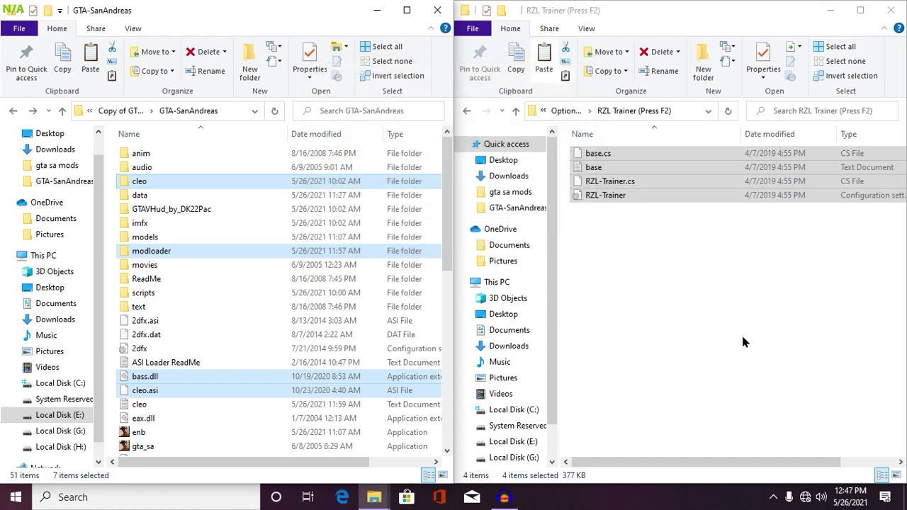
pyautogui.click(705, 274)
pyautogui.hotkey('alt', 'Left')
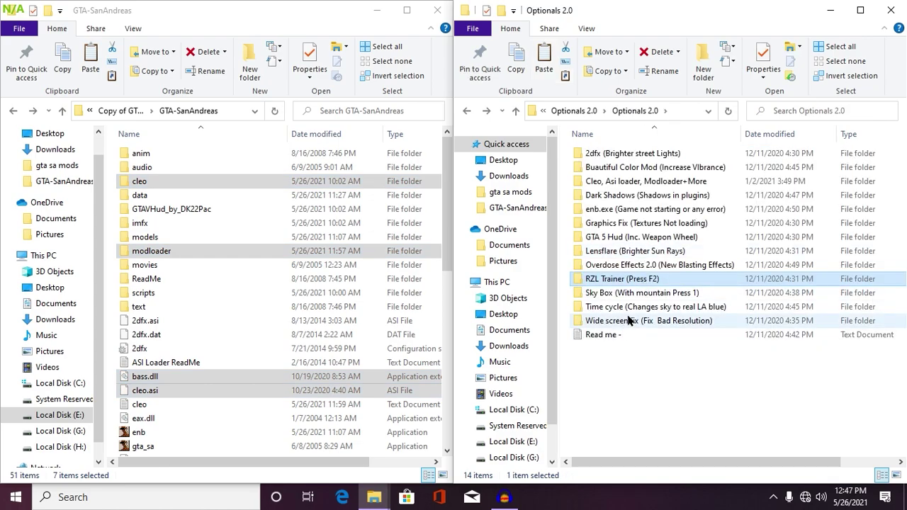
# - Copy both GTASA.WidescreenFix files from the Wide screen fix scripts folder into GTA-SanAndreas, replacing existing ones, and return to the Optionals 2.0 list
pyautogui.doubleClick(643, 321)
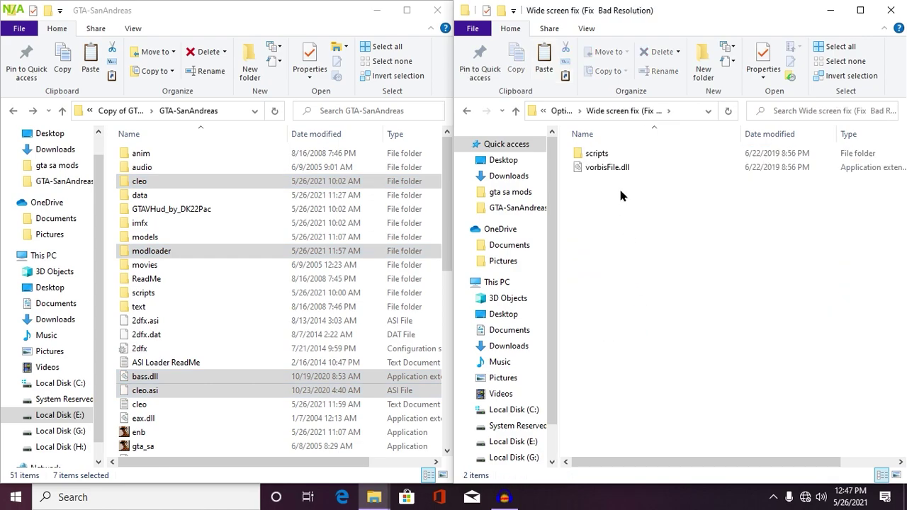
pyautogui.doubleClick(616, 154)
pyautogui.click(618, 153)
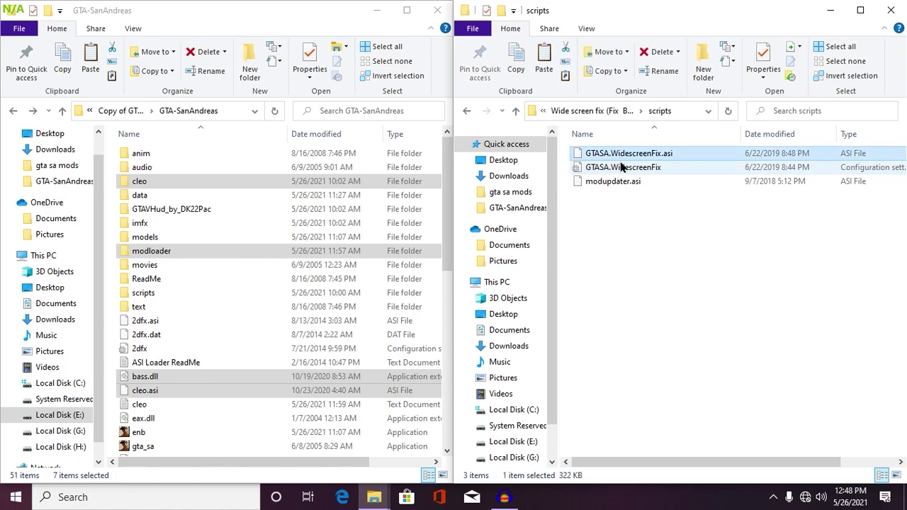
pyautogui.keyDown('shift'); pyautogui.click(621, 165); pyautogui.keyUp('shift')
pyautogui.moveTo(621, 166); pyautogui.dragTo(306, 326)
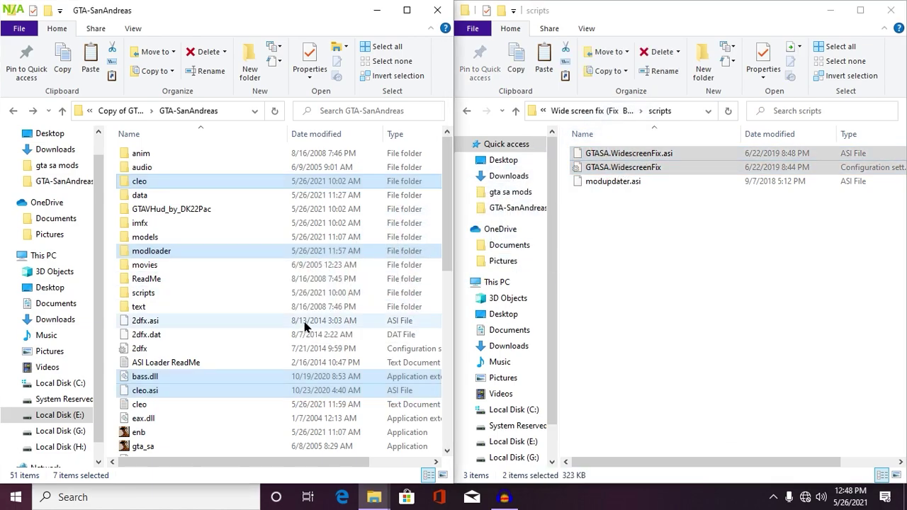
pyautogui.click(468, 142)
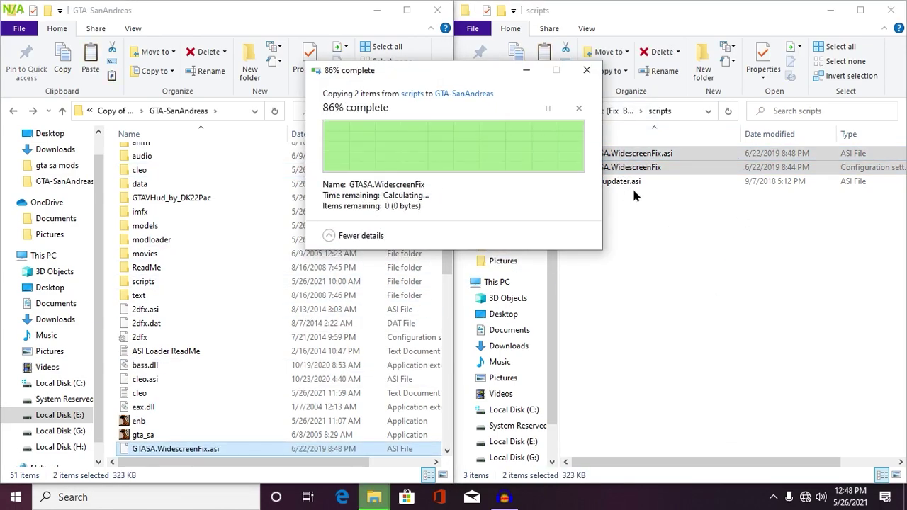
pyautogui.hotkey('alt', 'Left')
pyautogui.hotkey('alt', 'Left')
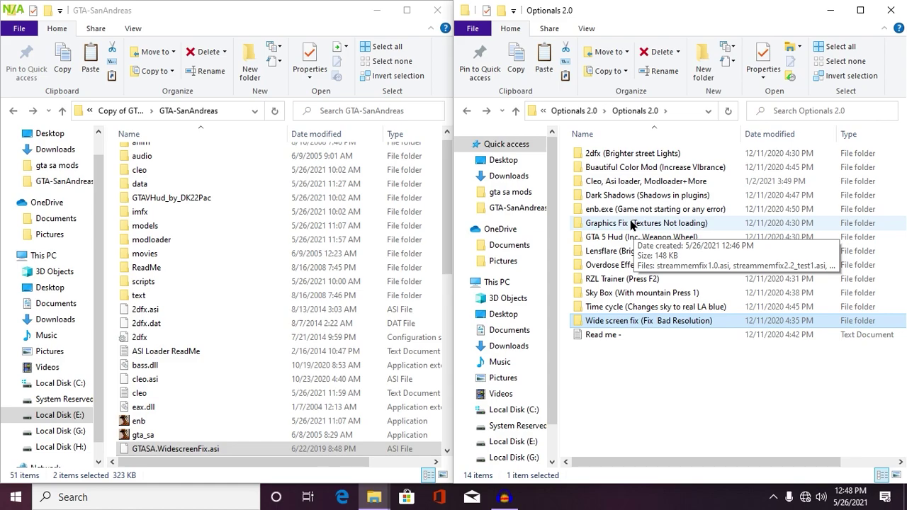
# - Copy the three streammemfix .asi files from Graphics Fix (Textures Not loading) into GTA-SanAndreas, replacing existing ones, and close the Optionals 2.0 window
pyautogui.doubleClick(630, 223)
pyautogui.click(653, 181)
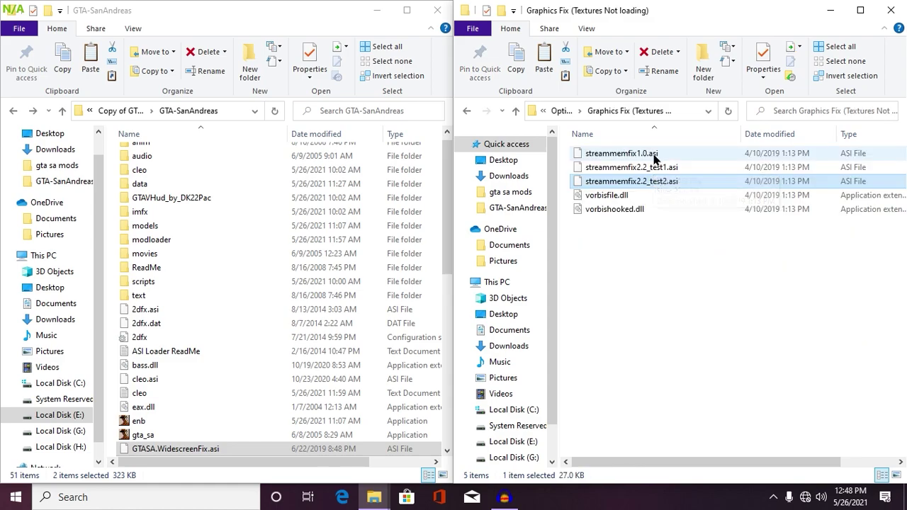
pyautogui.keyDown('shift'); pyautogui.click(653, 154); pyautogui.keyUp('shift')
pyautogui.moveTo(653, 154); pyautogui.dragTo(377, 278)
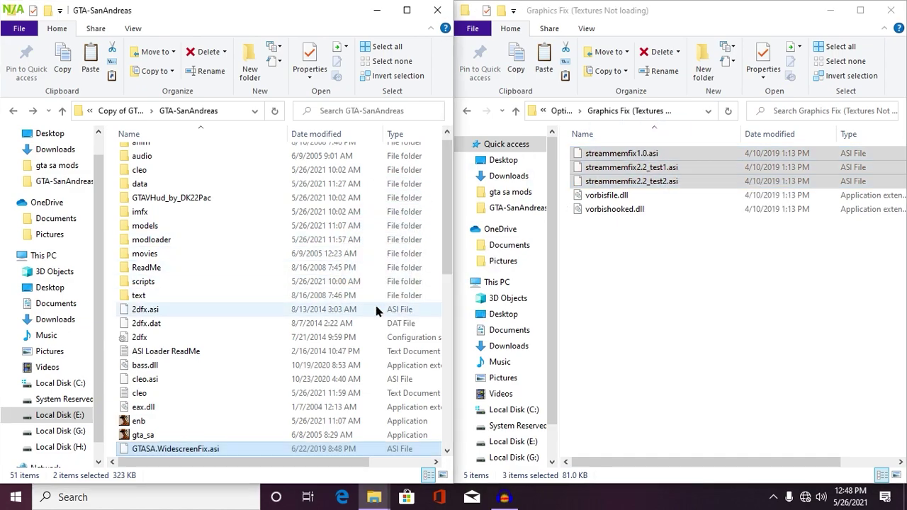
pyautogui.click(422, 142)
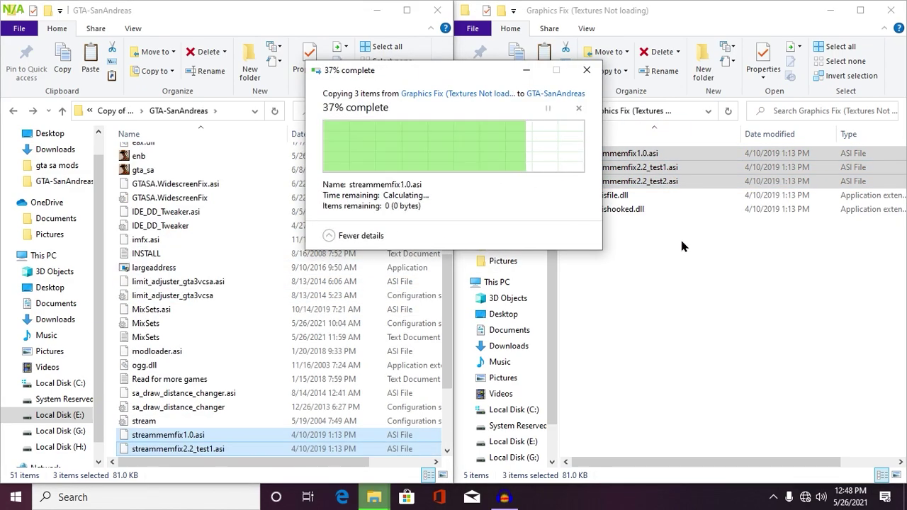
pyautogui.hotkey('alt', 'Left')
pyautogui.hotkey('alt', 'Left')
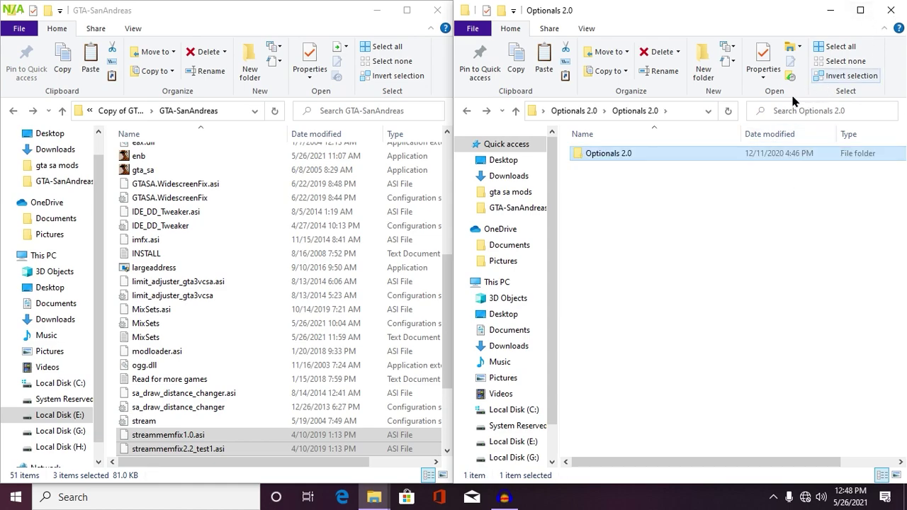
pyautogui.click(891, 9)
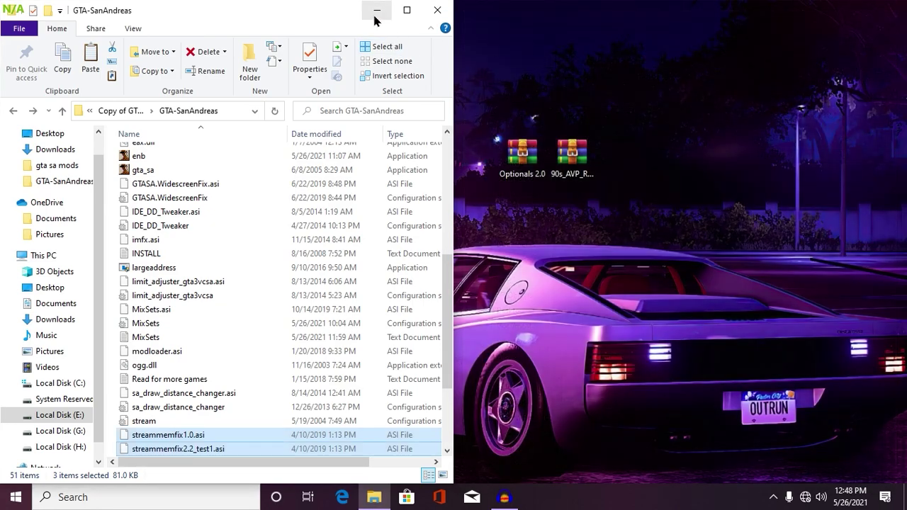
# - Minimize the GTA-SanAndreas window and extract the 90s_AVP_Reborn_2.0 archive into its own folder on the desktop
pyautogui.click(371, 11)
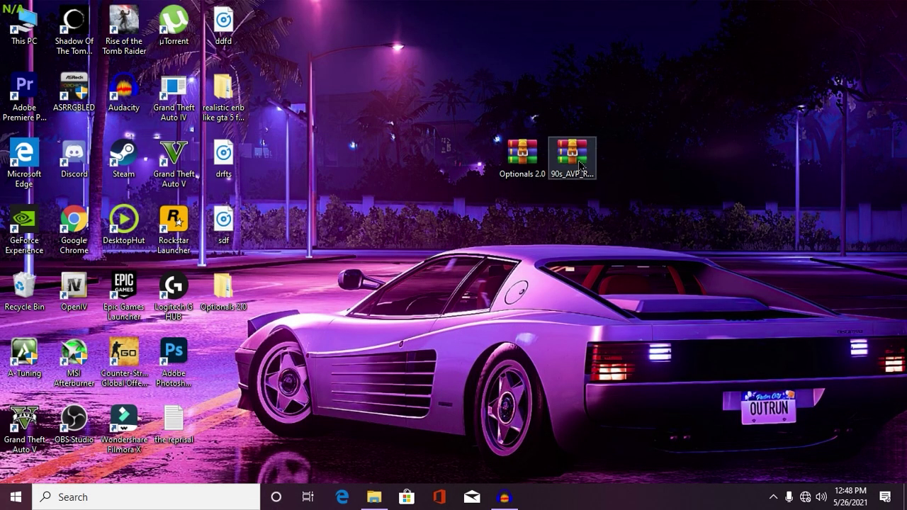
pyautogui.rightClick(579, 166)
pyautogui.click(627, 201)
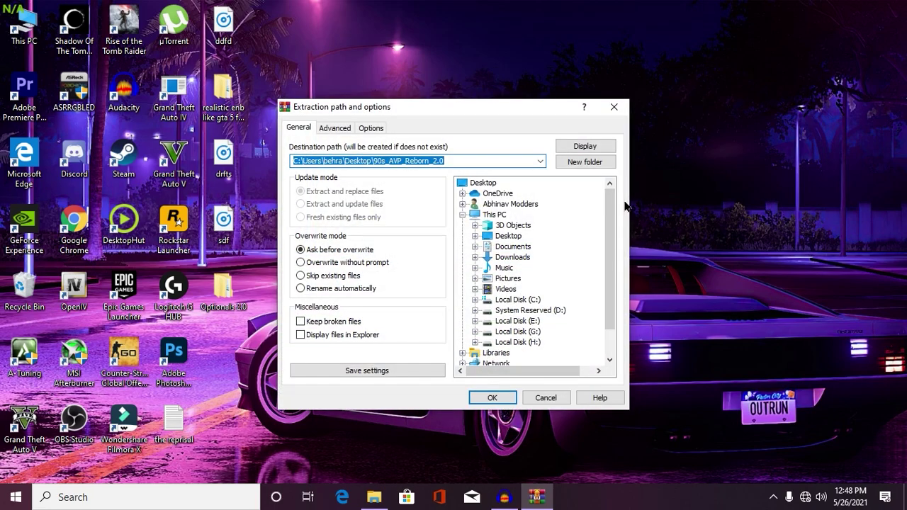
pyautogui.press('Return')
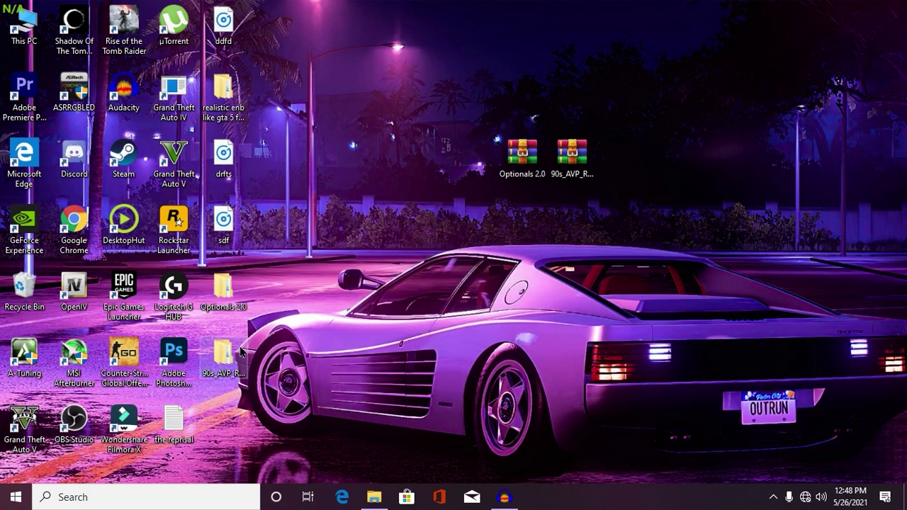
# - Open the extracted 90s_AVP_Reborn_2.0 folder, snap it beside the GTA-SanAndreas window and open its 90s AVP Reborn 2.0 subfolder
pyautogui.doubleClick(239, 352)
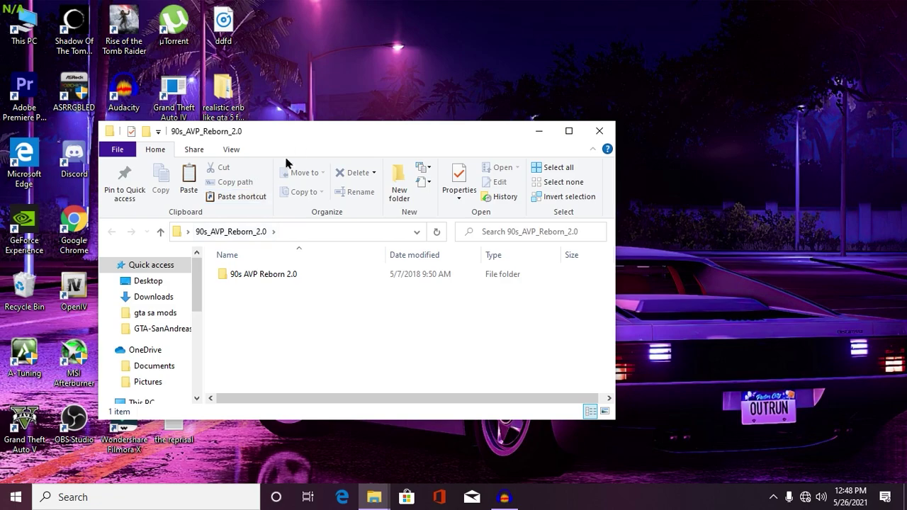
pyautogui.moveTo(295, 135); pyautogui.dragTo(905, 213)
pyautogui.click(251, 138)
pyautogui.click(653, 154)
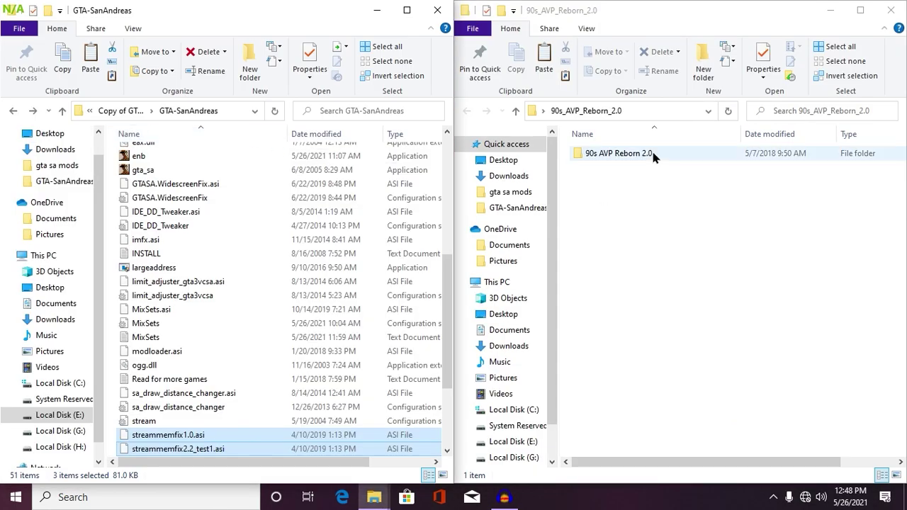
pyautogui.doubleClick(652, 155)
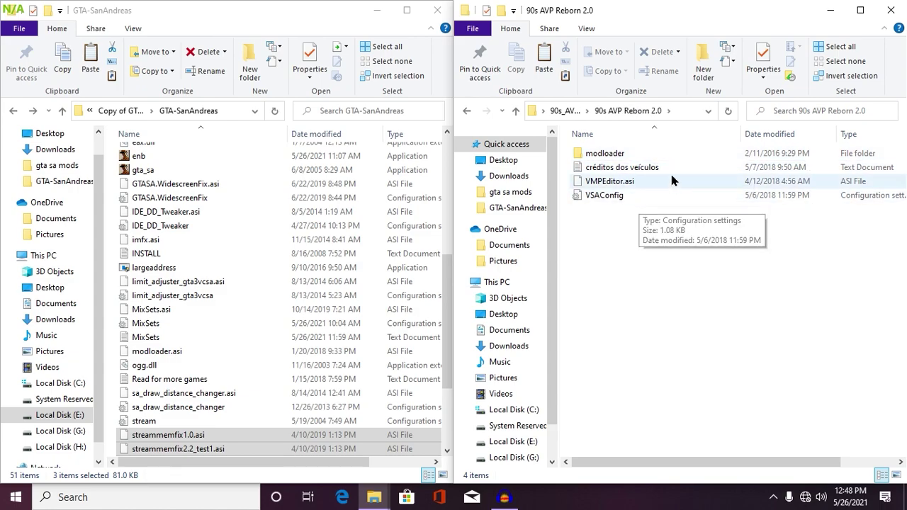
# - Open the modloader folder inside 90s AVP Reborn 2.0 and the modloader folder inside GTA-SanAndreas side by side
pyautogui.moveTo(644, 241); pyautogui.dragTo(636, 170)
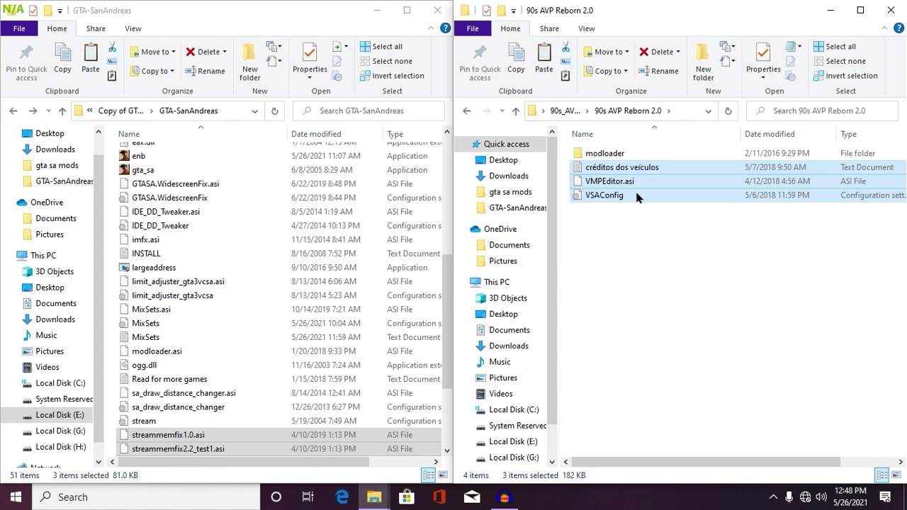
pyautogui.click(639, 195)
pyautogui.doubleClick(604, 154)
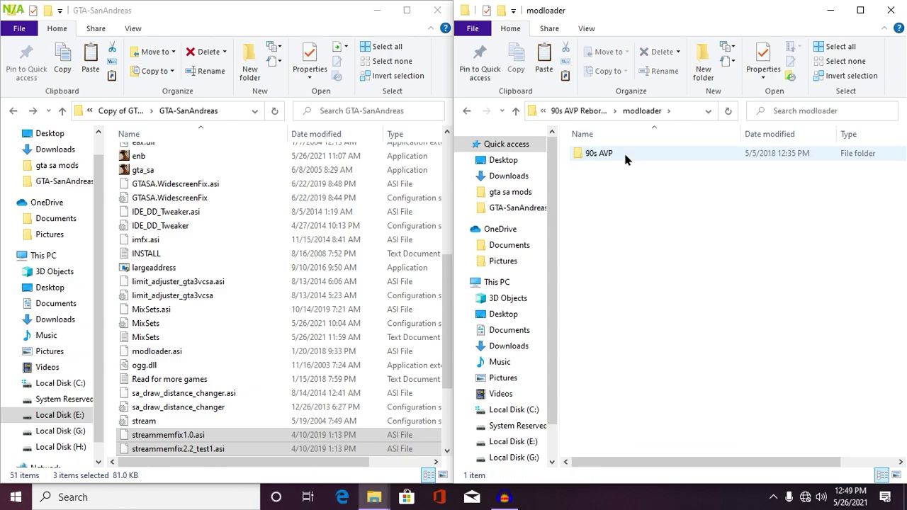
pyautogui.scroll(7, 161, 312)
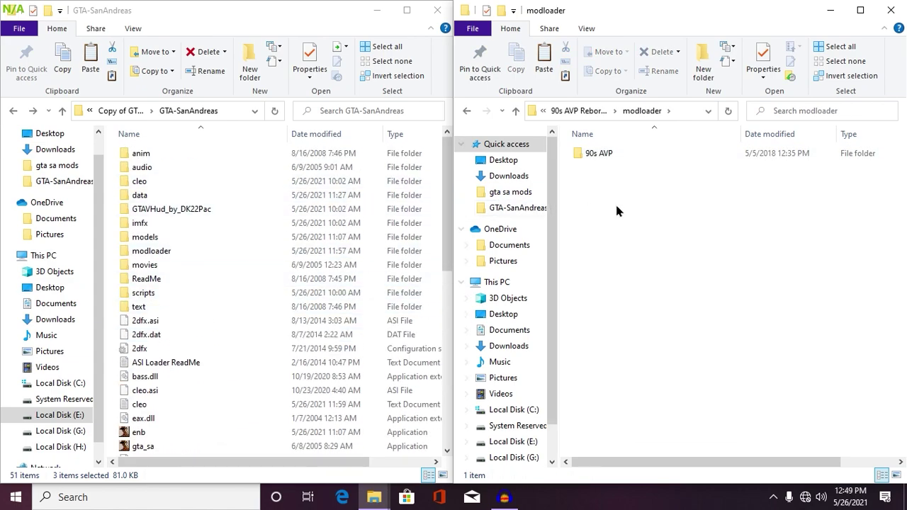
pyautogui.moveTo(666, 153); pyautogui.dragTo(406, 199)
pyautogui.moveTo(739, 159); pyautogui.dragTo(165, 258)
pyautogui.doubleClick(165, 259)
pyautogui.click(708, 170)
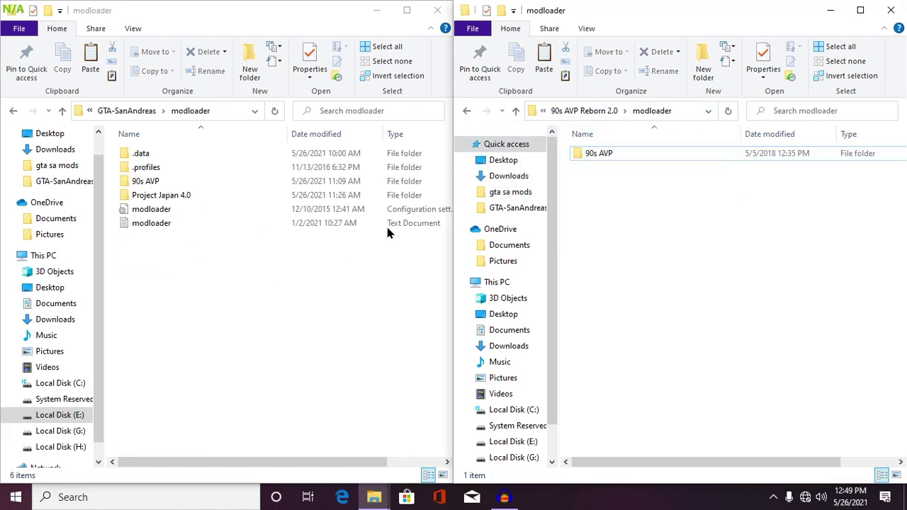
# - Copy the 90s AVP folder into the GTA-SanAndreas modloader folder, replacing existing files, and close the source window
pyautogui.moveTo(609, 152); pyautogui.dragTo(563, 218)
pyautogui.moveTo(761, 151); pyautogui.dragTo(168, 312)
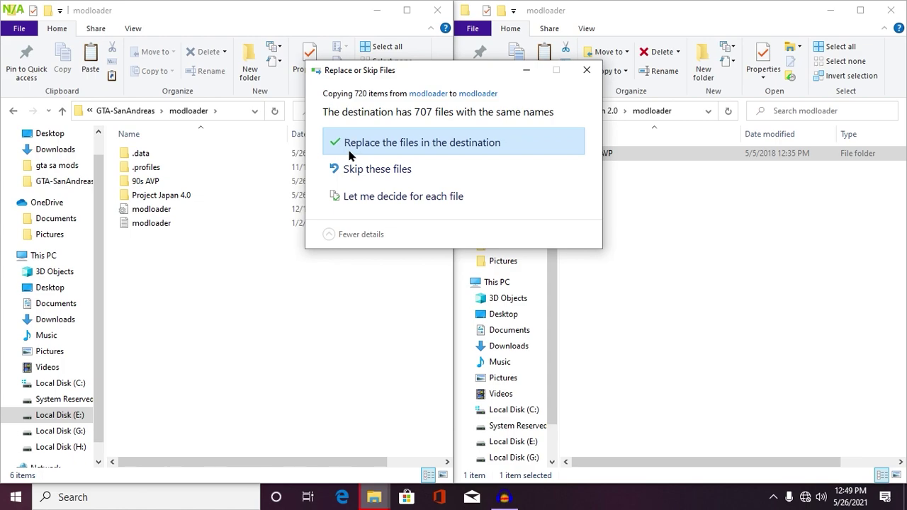
pyautogui.click(349, 155)
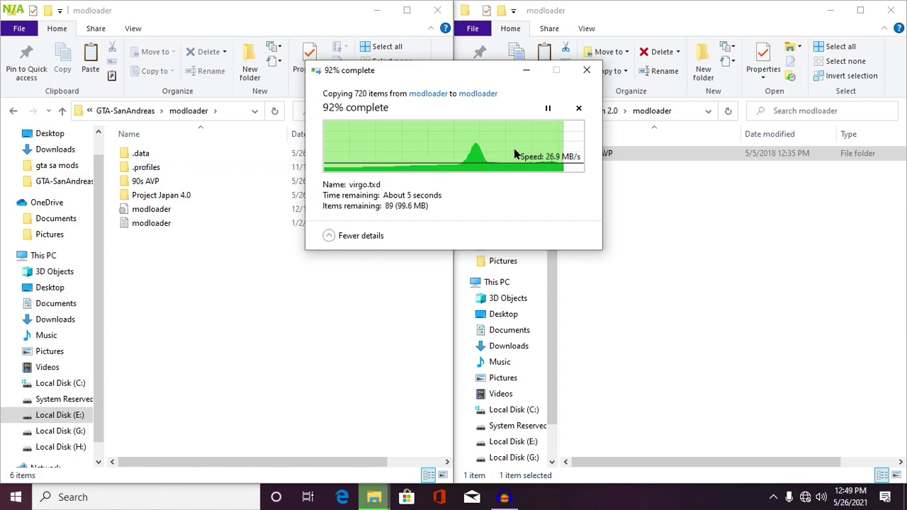
pyautogui.click(897, 16)
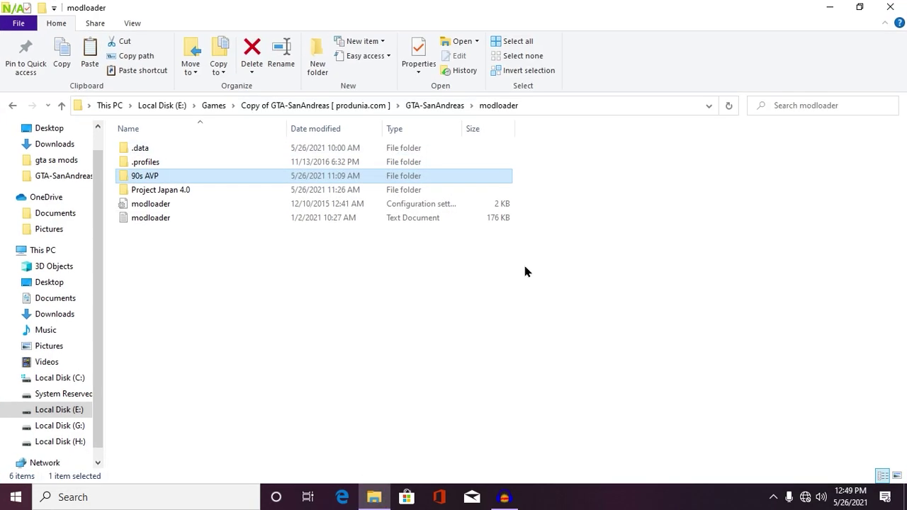
# - Locate the enb application in GTA-SanAndreas and its source copy in the Optionals 2.0 folder enb.exe (Game not starting or any error)
pyautogui.press('BackSpace')
pyautogui.click(227, 182)
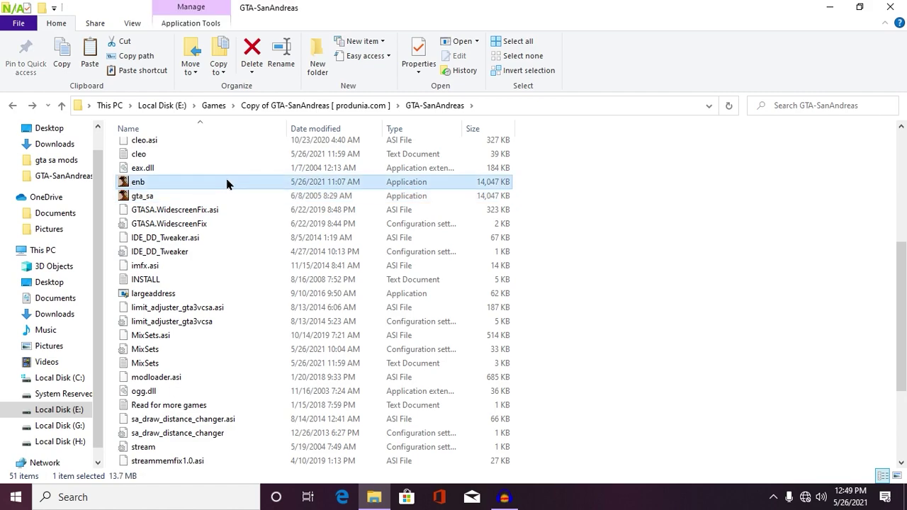
pyautogui.click(829, 7)
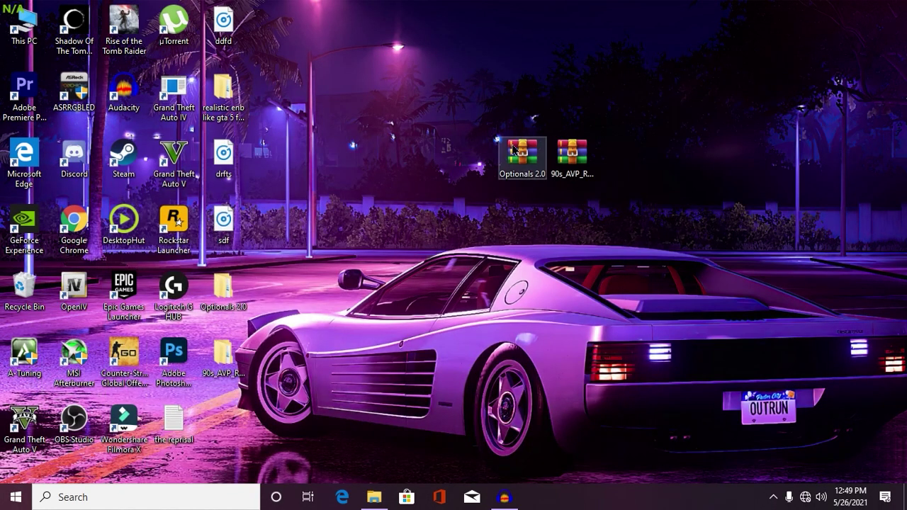
pyautogui.doubleClick(224, 286)
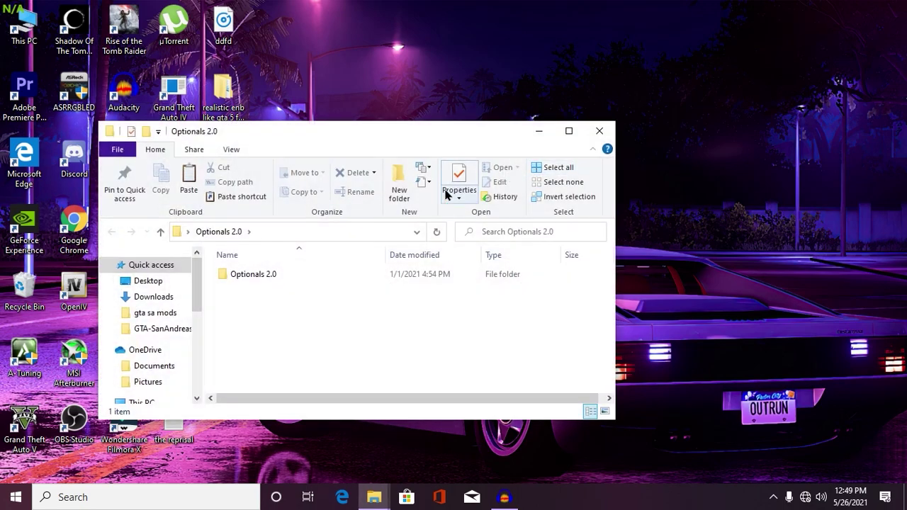
pyautogui.doubleClick(349, 275)
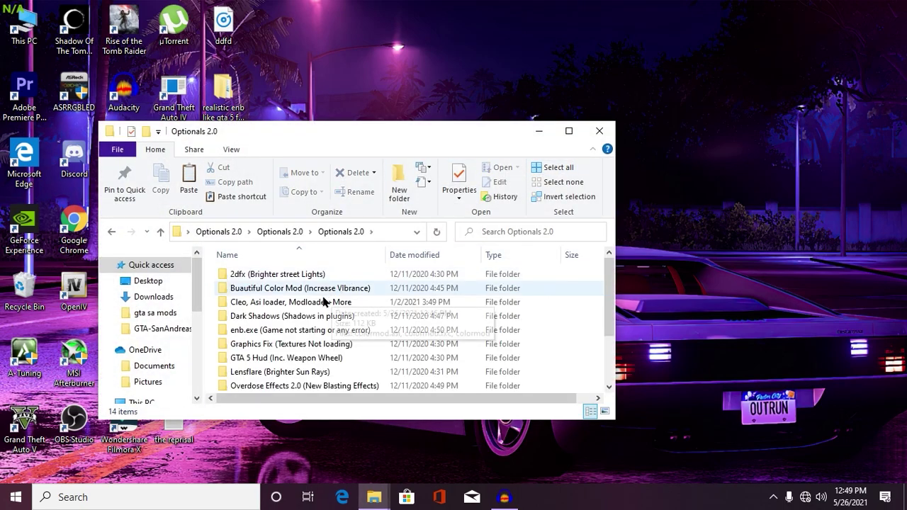
pyautogui.doubleClick(298, 330)
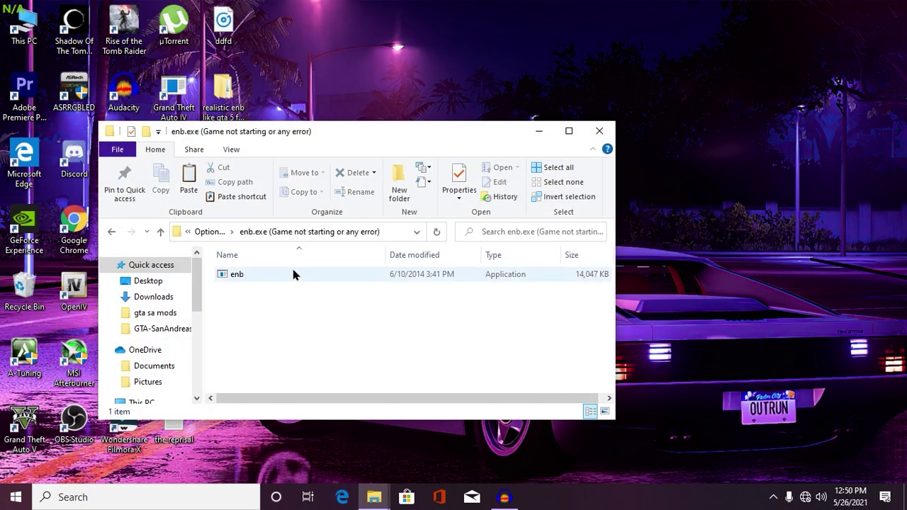
pyautogui.click(278, 279)
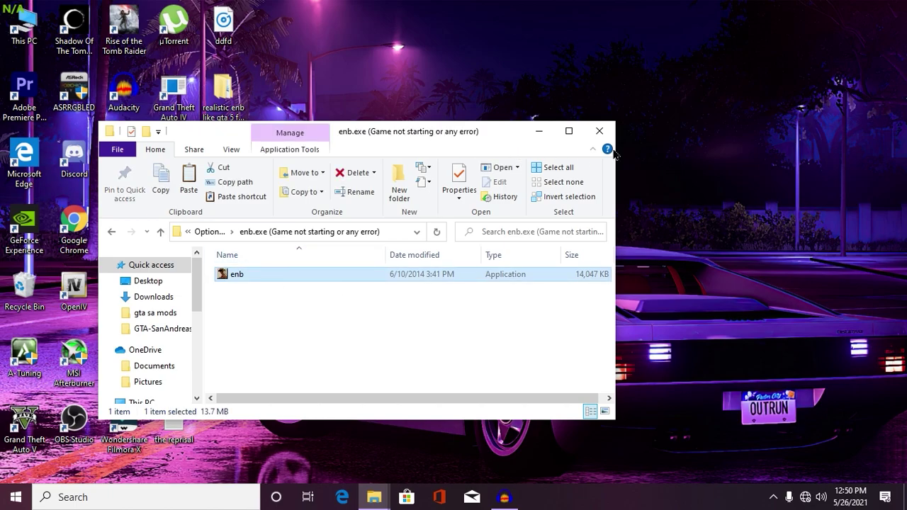
# - Launch the enb application from the GTA-SanAndreas folder and start playing from the game's main menu
pyautogui.moveTo(389, 489)
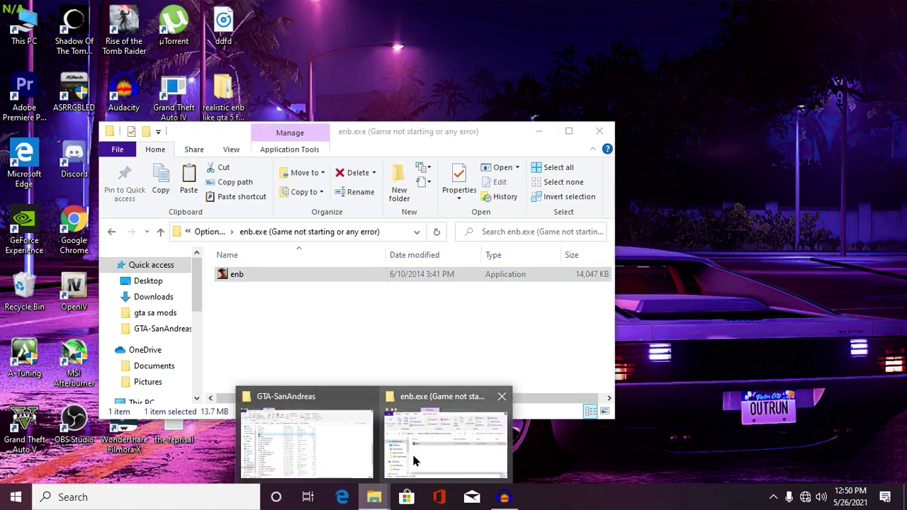
pyautogui.click(291, 433)
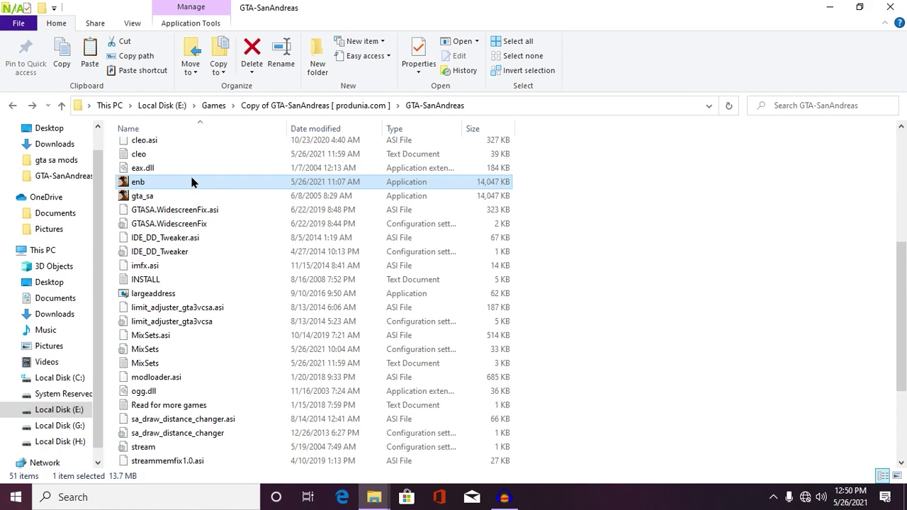
pyautogui.doubleClick(191, 182)
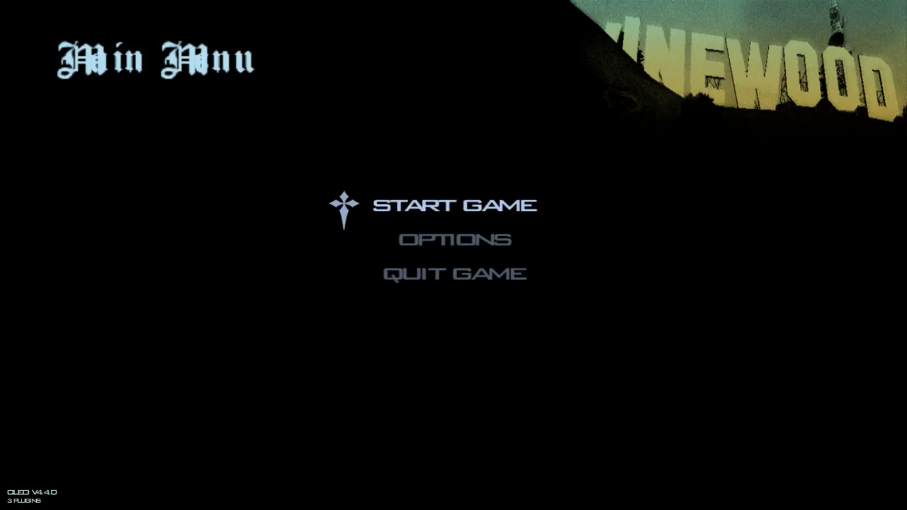
pyautogui.press('Return')
pyautogui.press('Down')
pyautogui.press('Return')
pyautogui.press('Down')
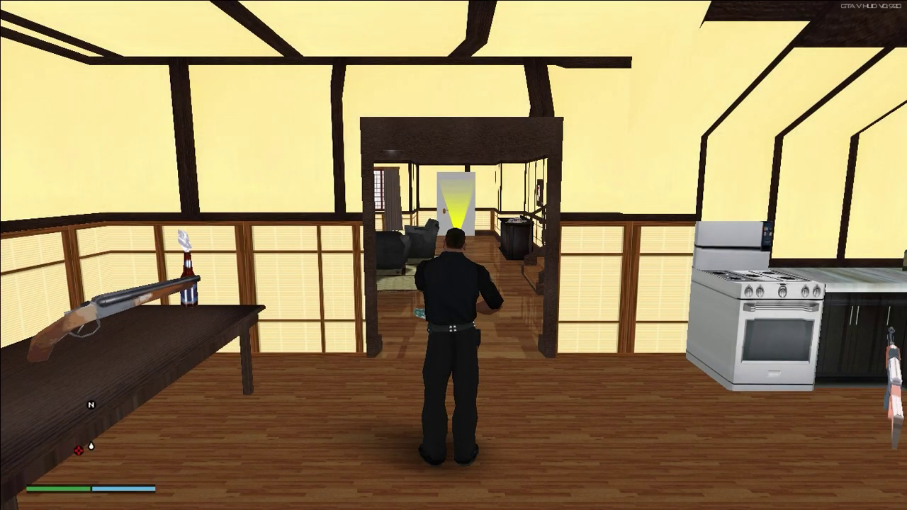
# - Open the ENBSeries settings overlay in the game, turn off EnableFPSLimit and close the overlay
pyautogui.press('w')
pyautogui.press('Tab')
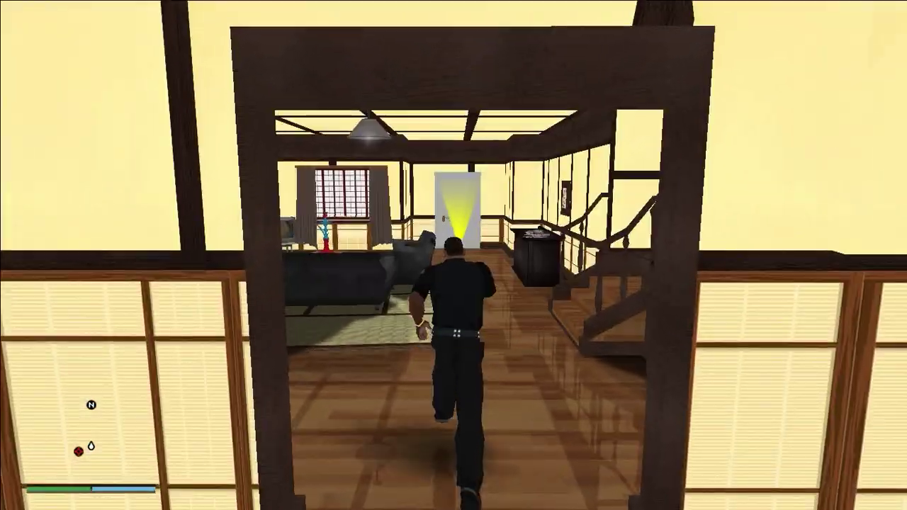
pyautogui.hotkey('shift', 'Return')
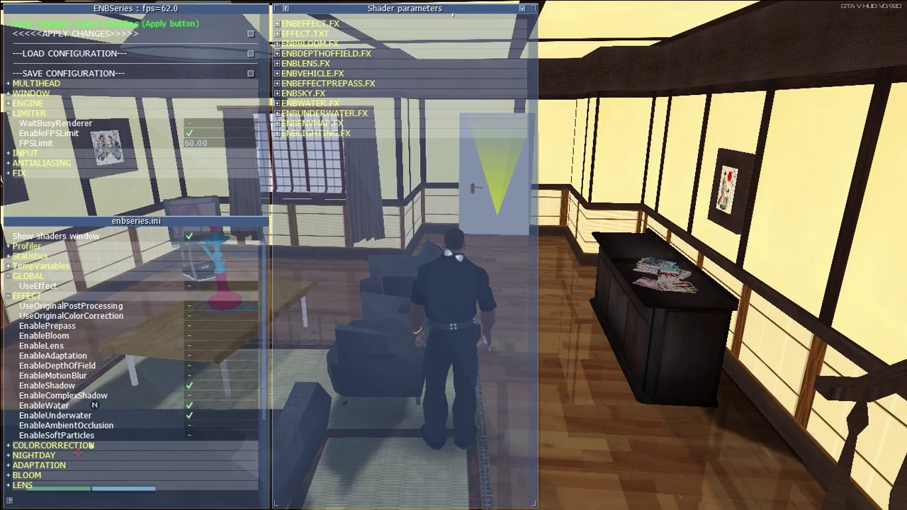
pyautogui.press('w')
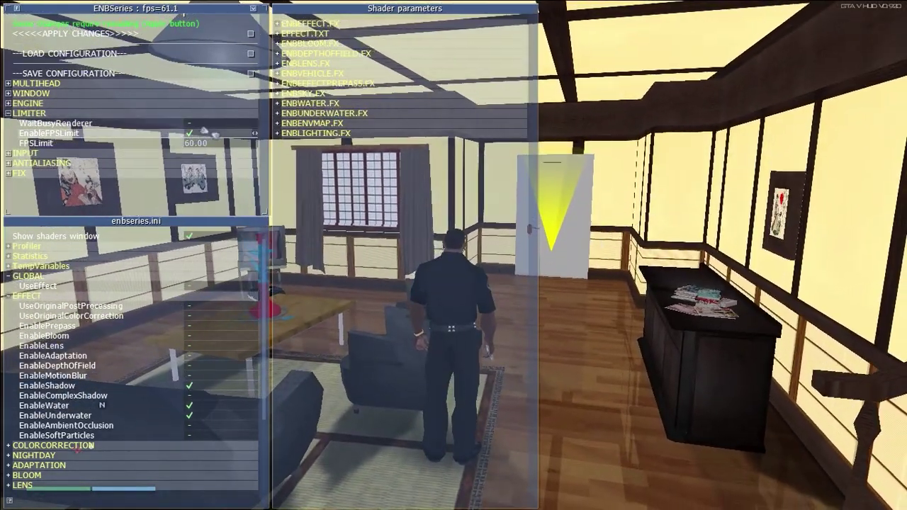
pyautogui.click(245, 133)
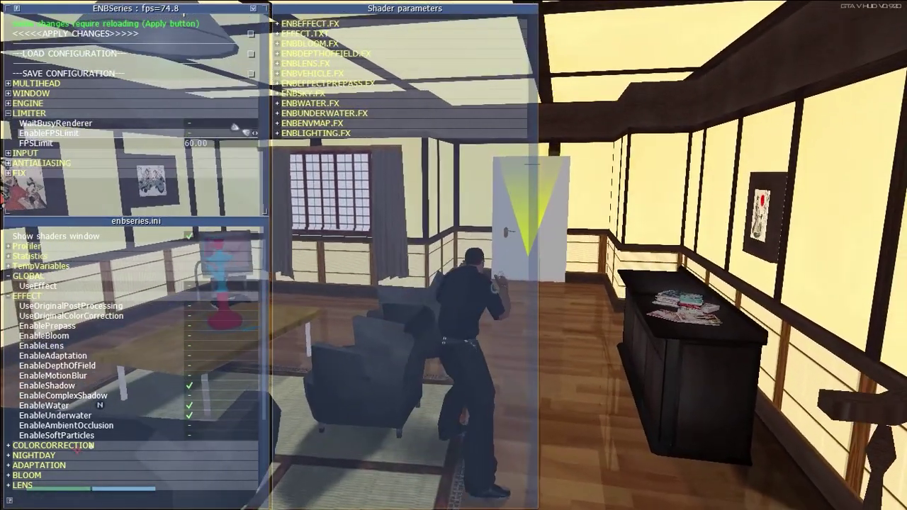
pyautogui.hotkey('shift', 'Return')
# - Walk to the garage outside the house, get into the red ZR350 and drive it out onto the street
pyautogui.press('w')
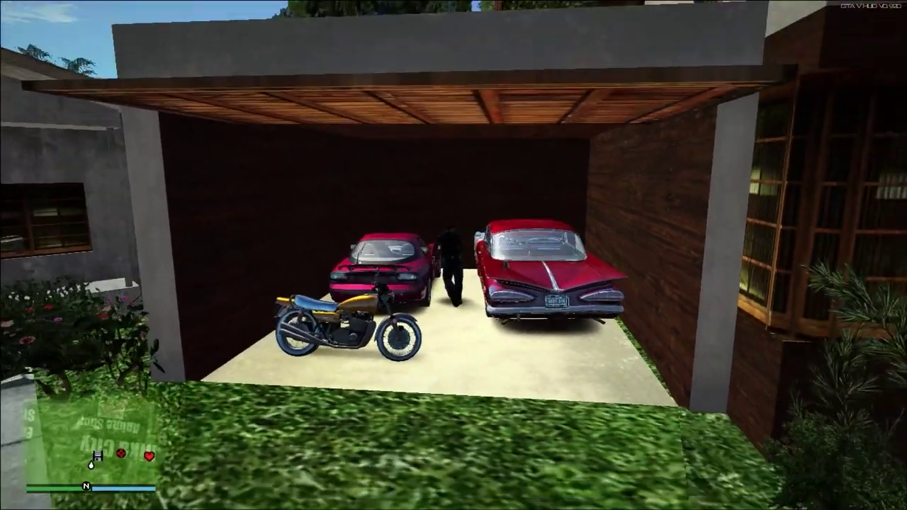
pyautogui.press('f')
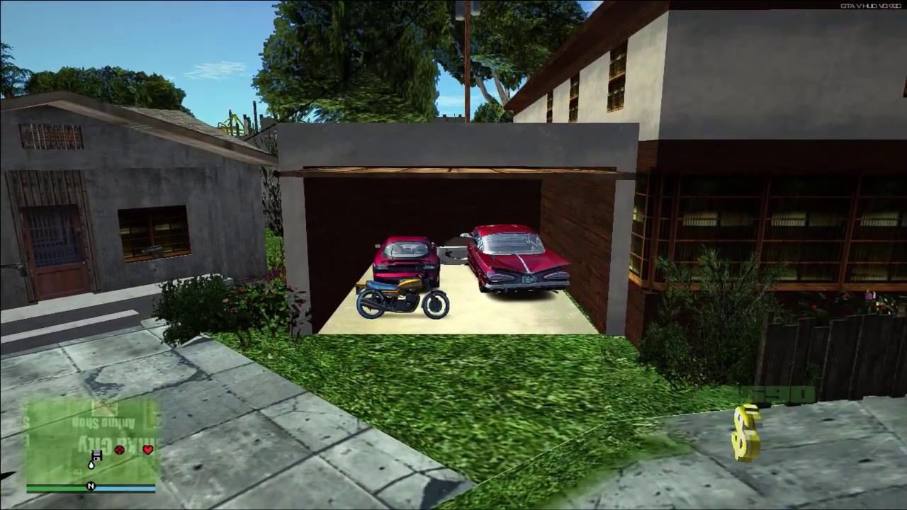
pyautogui.press('s')
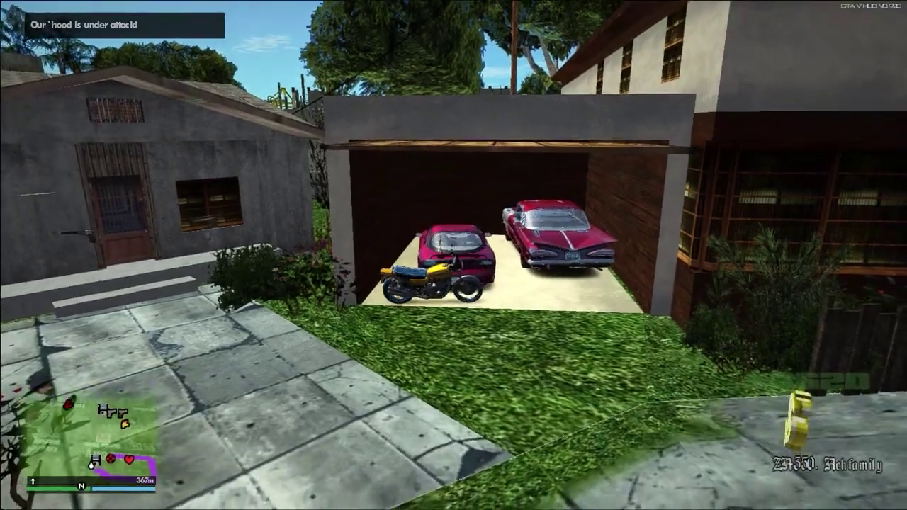
pyautogui.press('d')
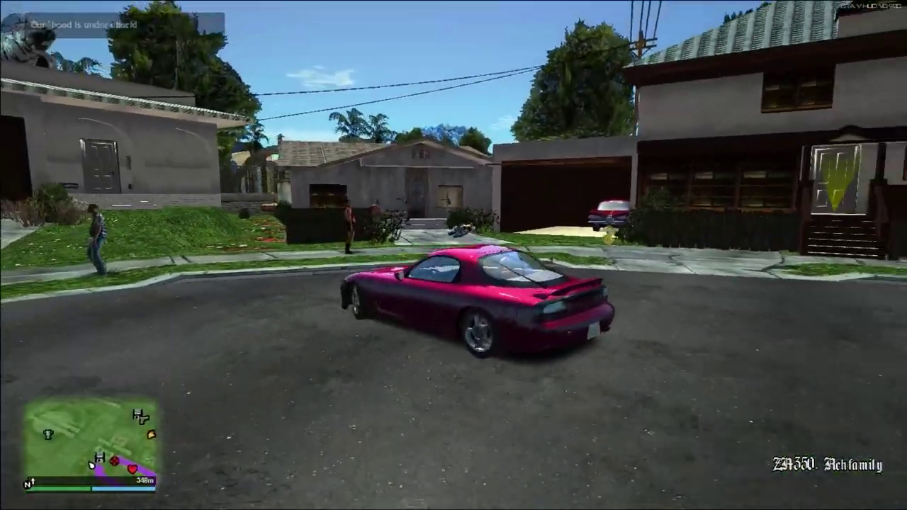
pyautogui.press('a')
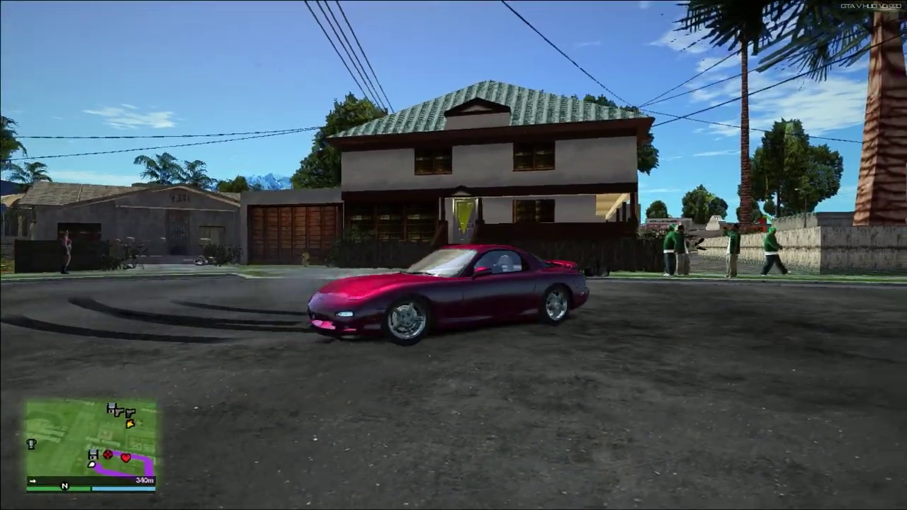
# - Open the RZL-Trainer, look at its vehicle options and set the game time to night (23:00)
pyautogui.hotkey('ctrl', 'm')
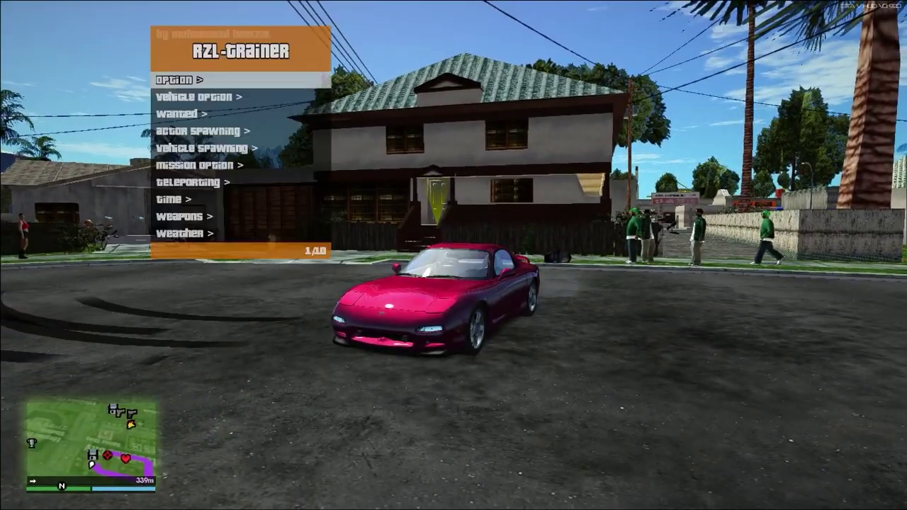
pyautogui.press('Return')
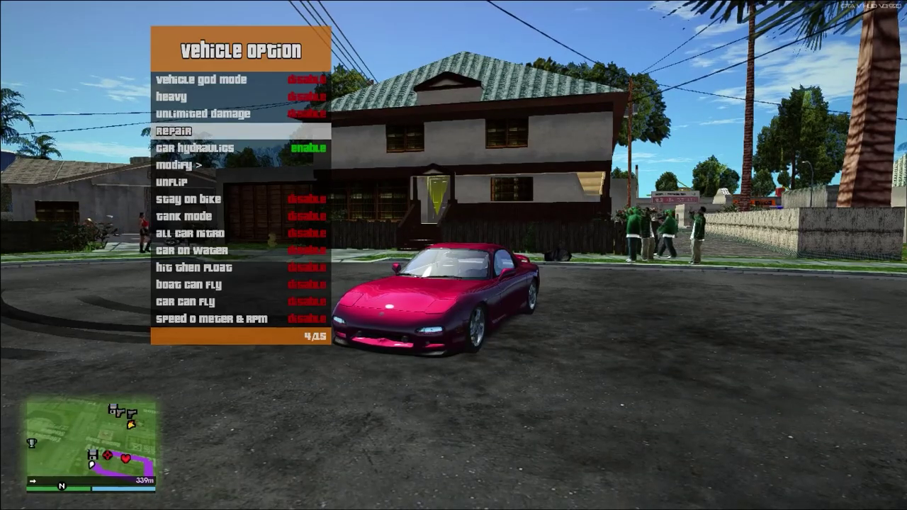
pyautogui.press('BackSpace')
pyautogui.press('Up')
pyautogui.press('Return')
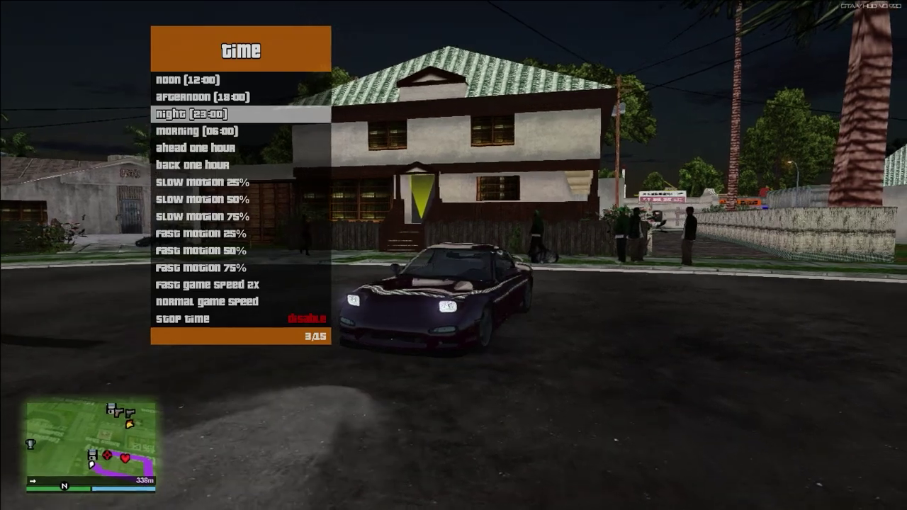
# - Switch the game time between noon (12:00) and night (23:00), end on noon and close the trainer
pyautogui.press('Return')
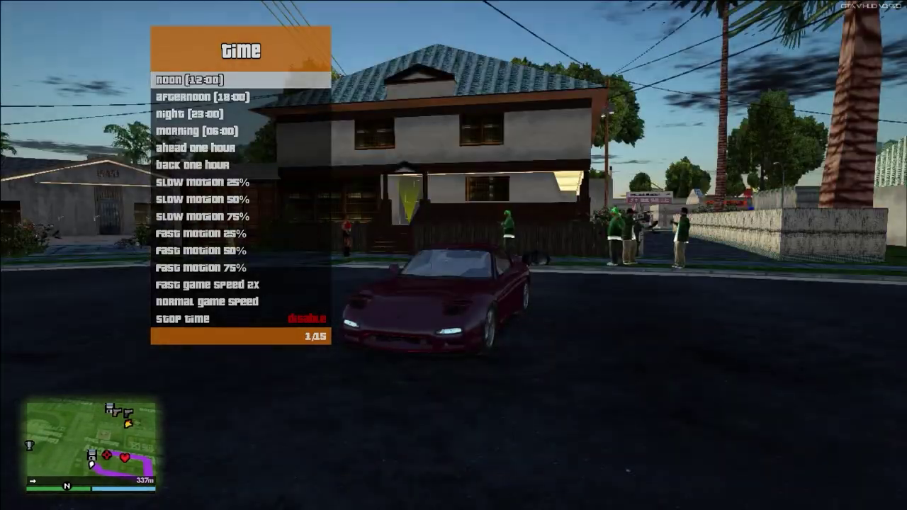
pyautogui.press('Return')
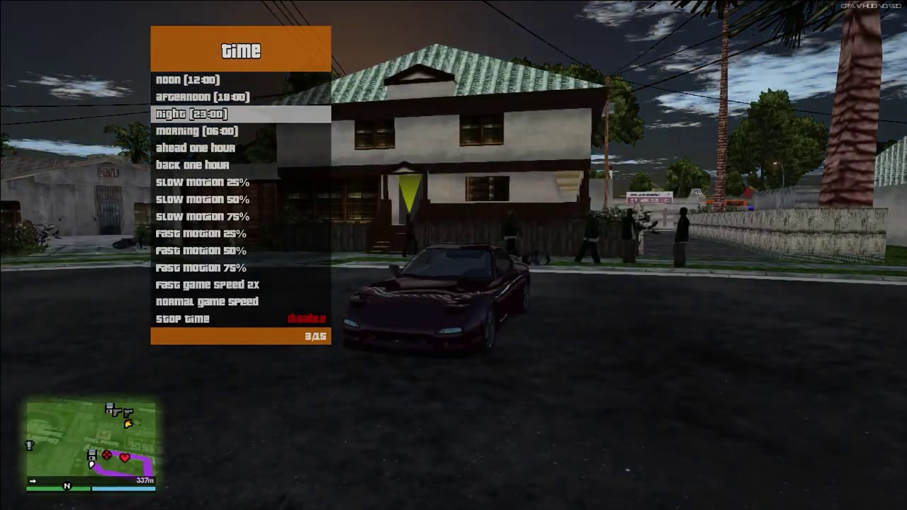
pyautogui.press('Up')
pyautogui.press('Up')
pyautogui.press('Return')
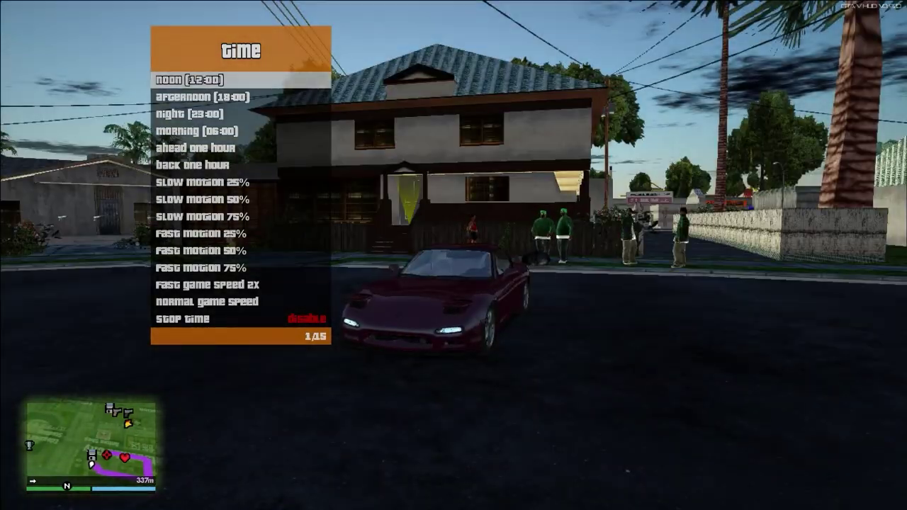
pyautogui.press('BackSpace')
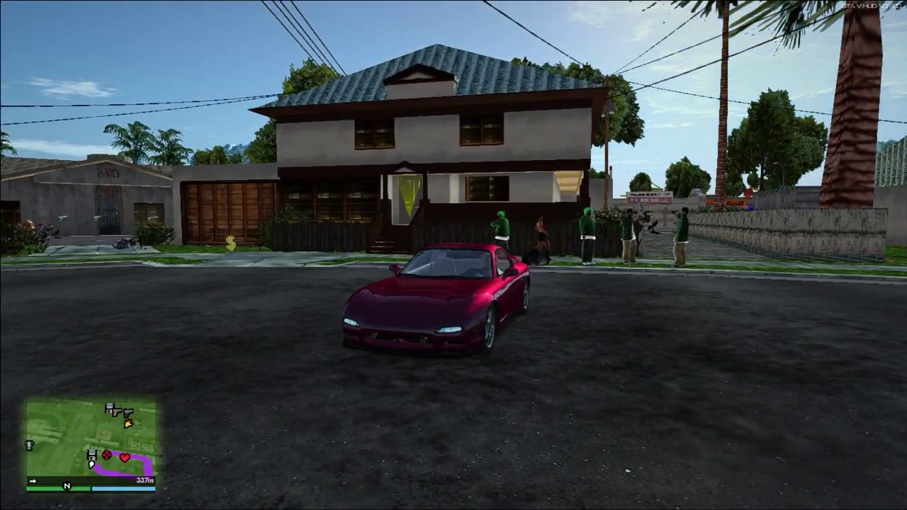
# - Turn the car around and drive it along the road toward the green overpass
pyautogui.press('w')
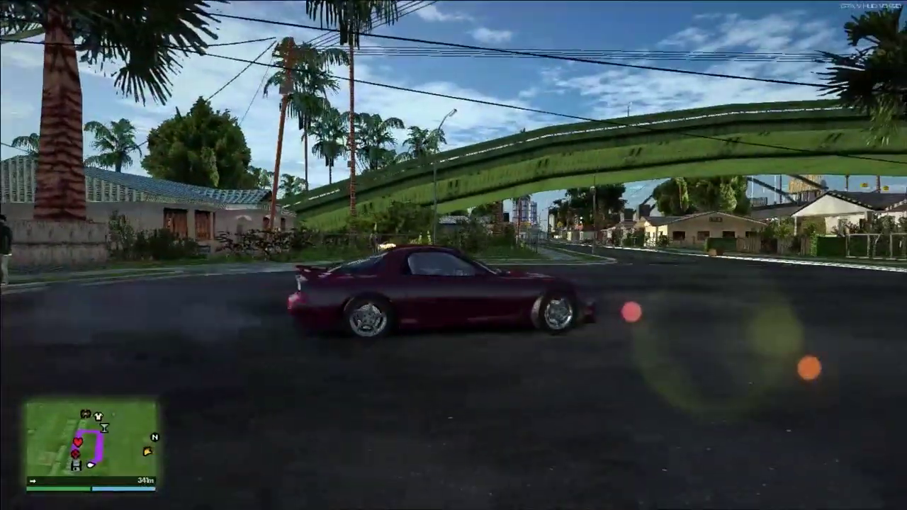
pyautogui.press('w')
pyautogui.press('a')
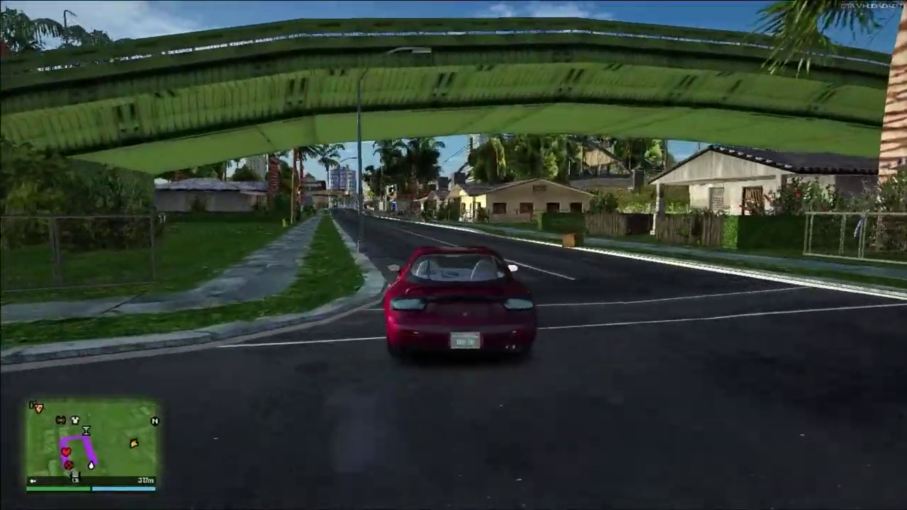
# - Drive the red car under the green overpass and along the road, turning right at the intersection beside the railway tracks
pyautogui.press('w')
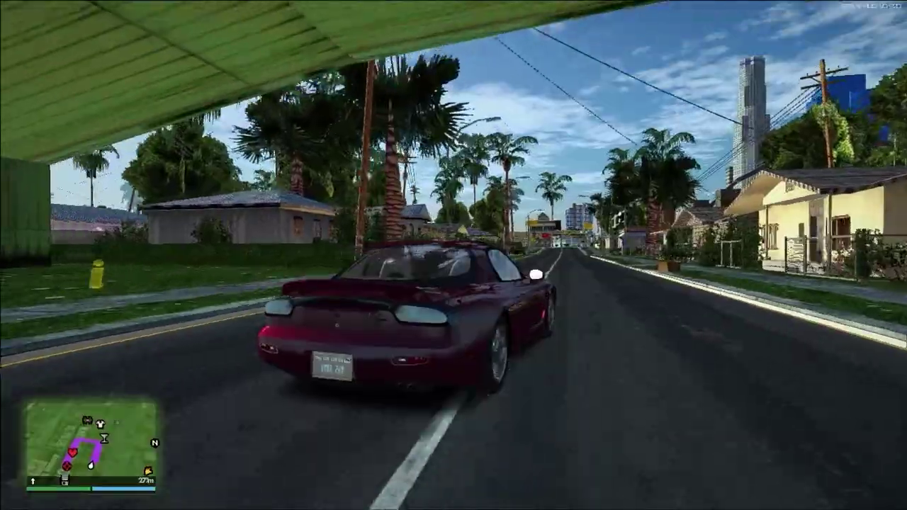
pyautogui.press('w')
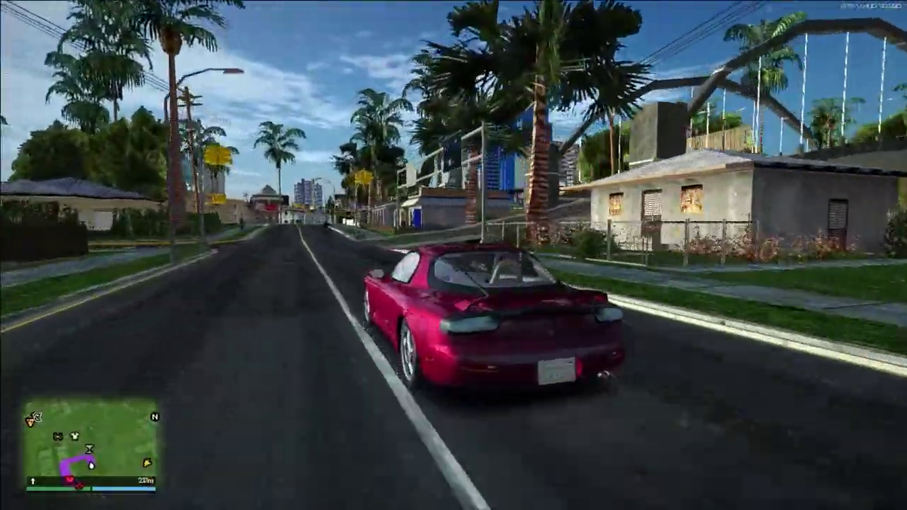
pyautogui.press('w')
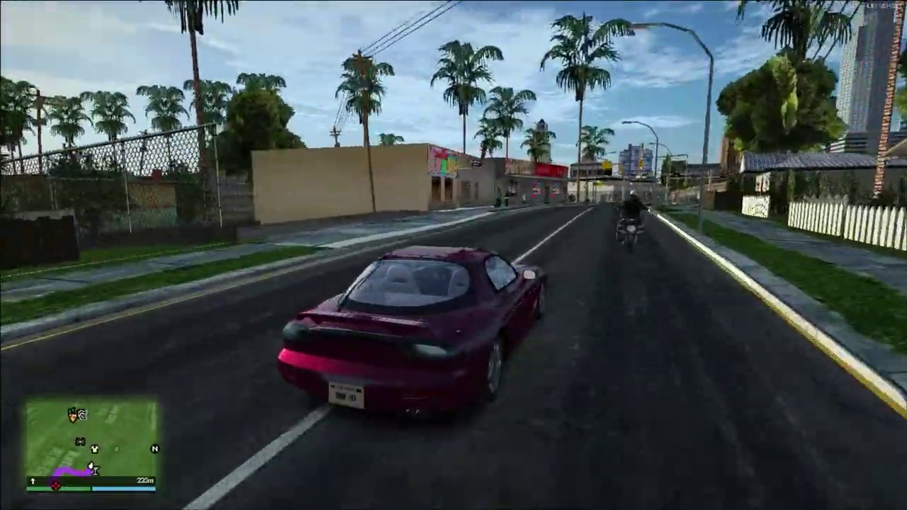
pyautogui.press('w')
pyautogui.press('d')
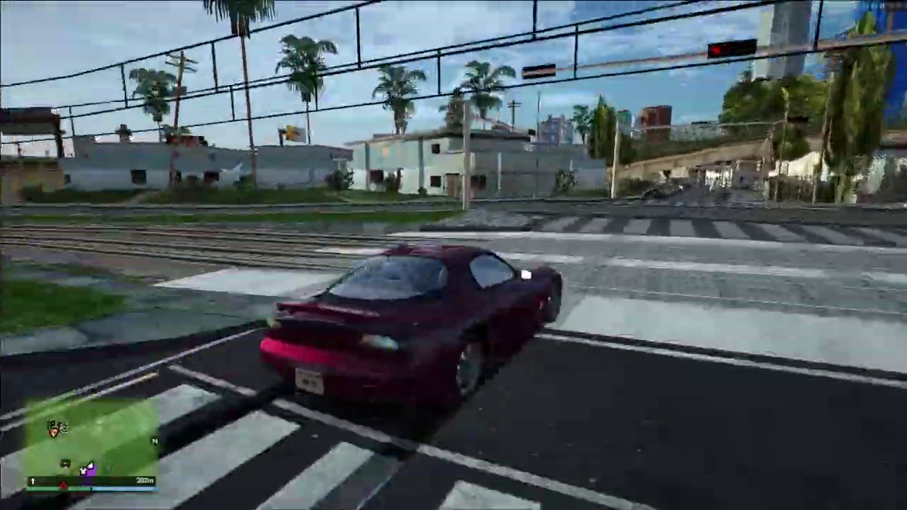
pyautogui.press('w')
pyautogui.press('d')
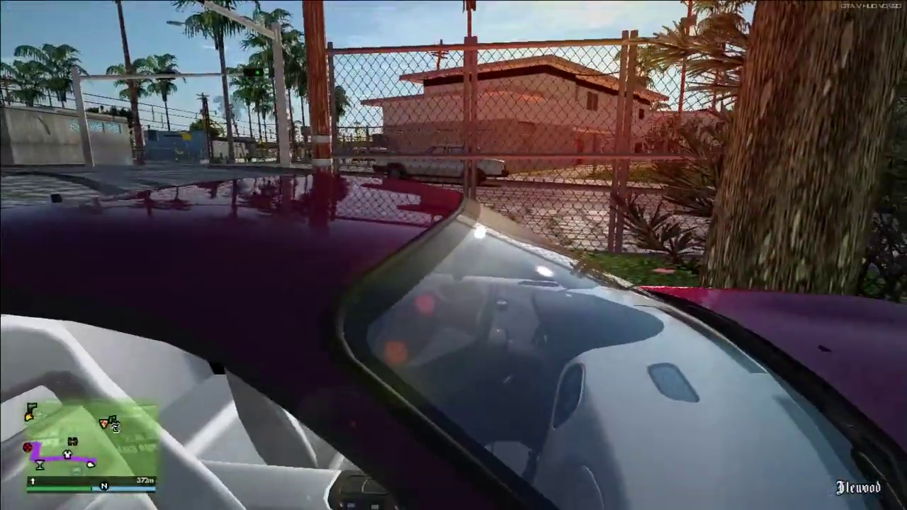
# - Get out of the car beside the chain-link fence and run to the crosswalk at the intersection
pyautogui.press('f')
pyautogui.press('w')
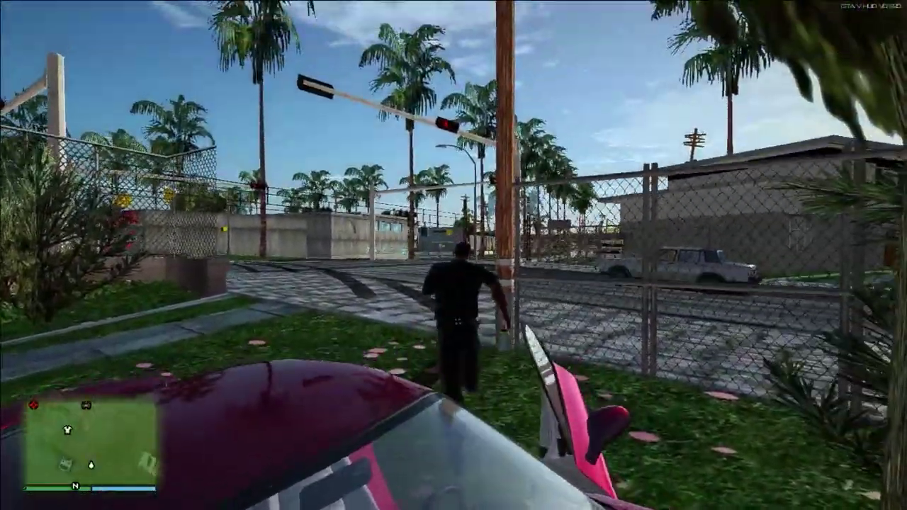
pyautogui.press('w')
# - Open the RZL-Trainer and go through its vehicle options to Repair
pyautogui.hotkey('ctrl', 'm')
pyautogui.press('Down')
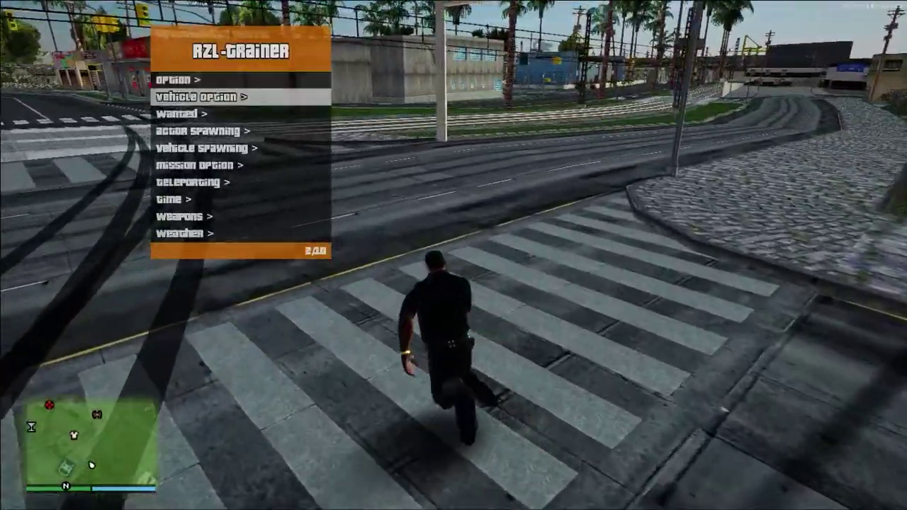
pyautogui.press('a')
pyautogui.press('Down')
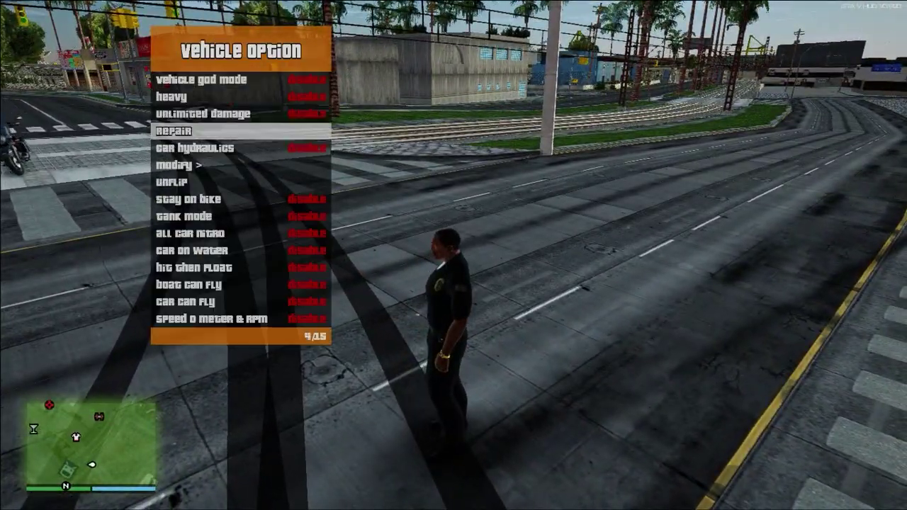